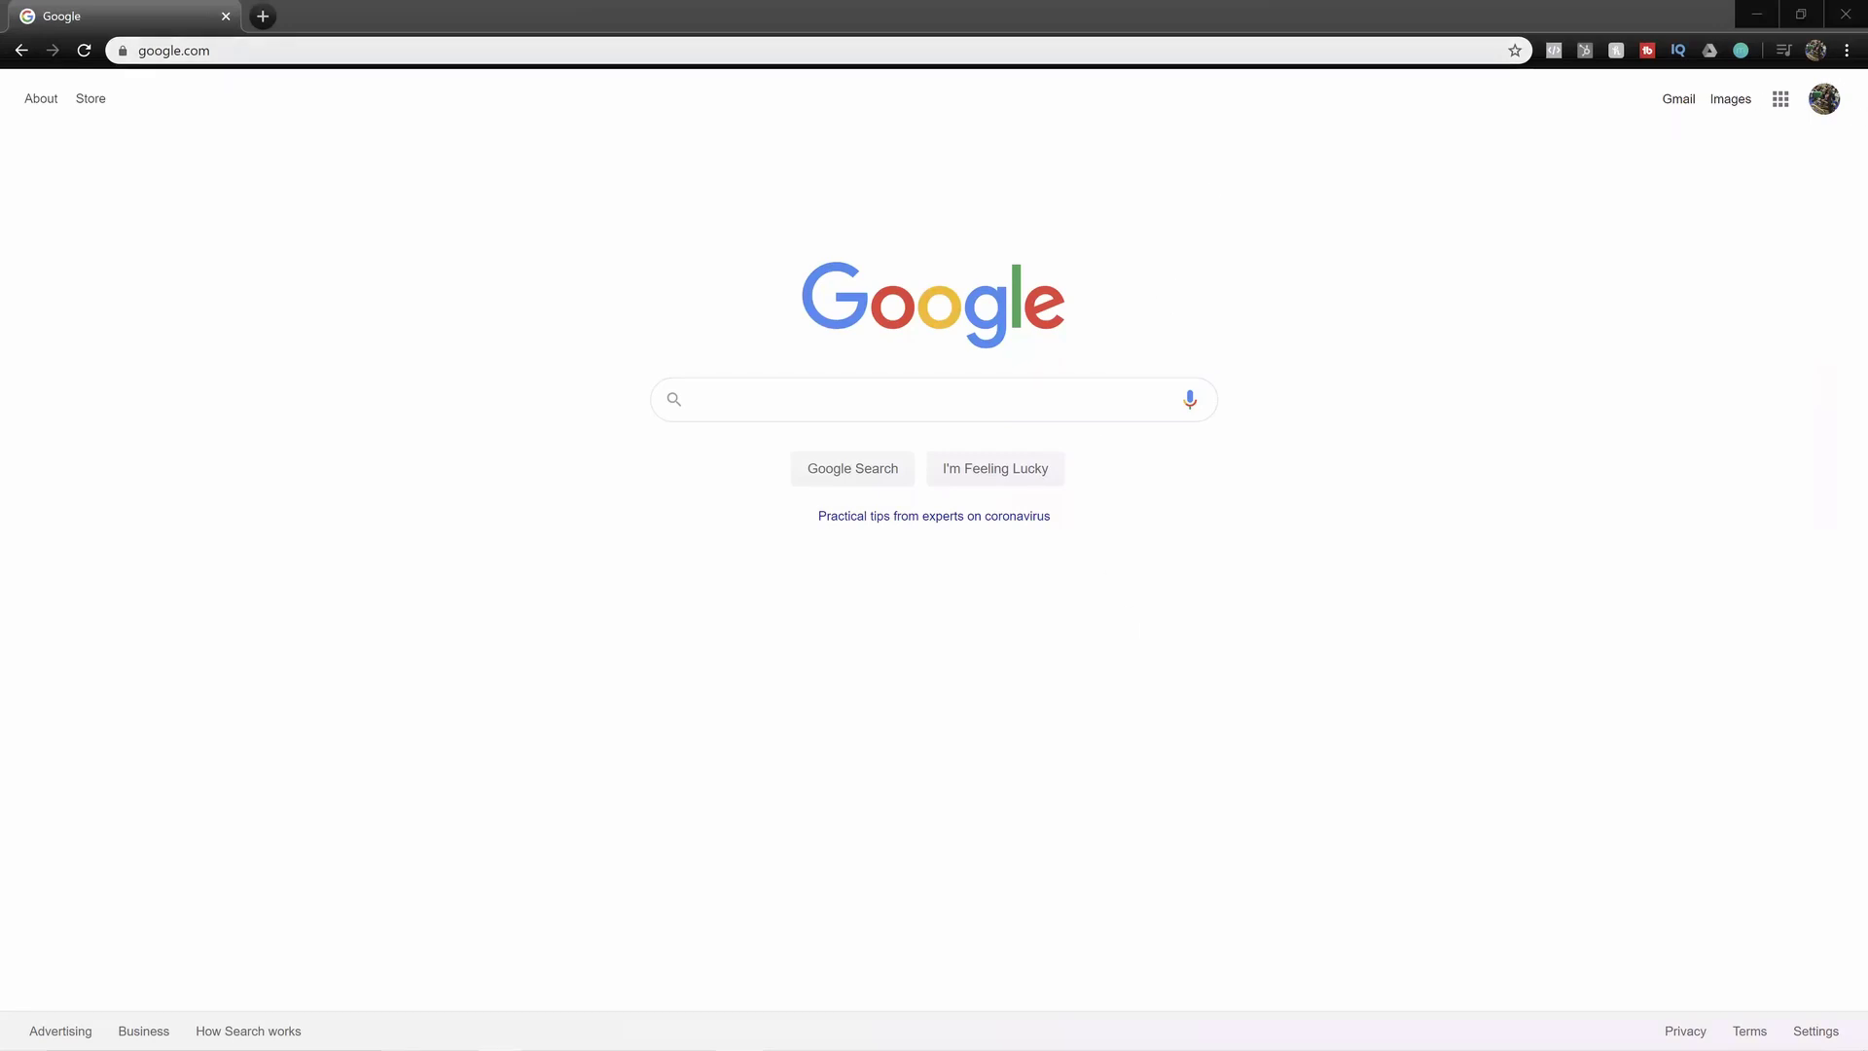
- Load meet.google.com in the browser and check the signed-in account
{"action": "left_click", "coordinate": [173, 51]}
{"action": "type", "text": "meet.google.com"}
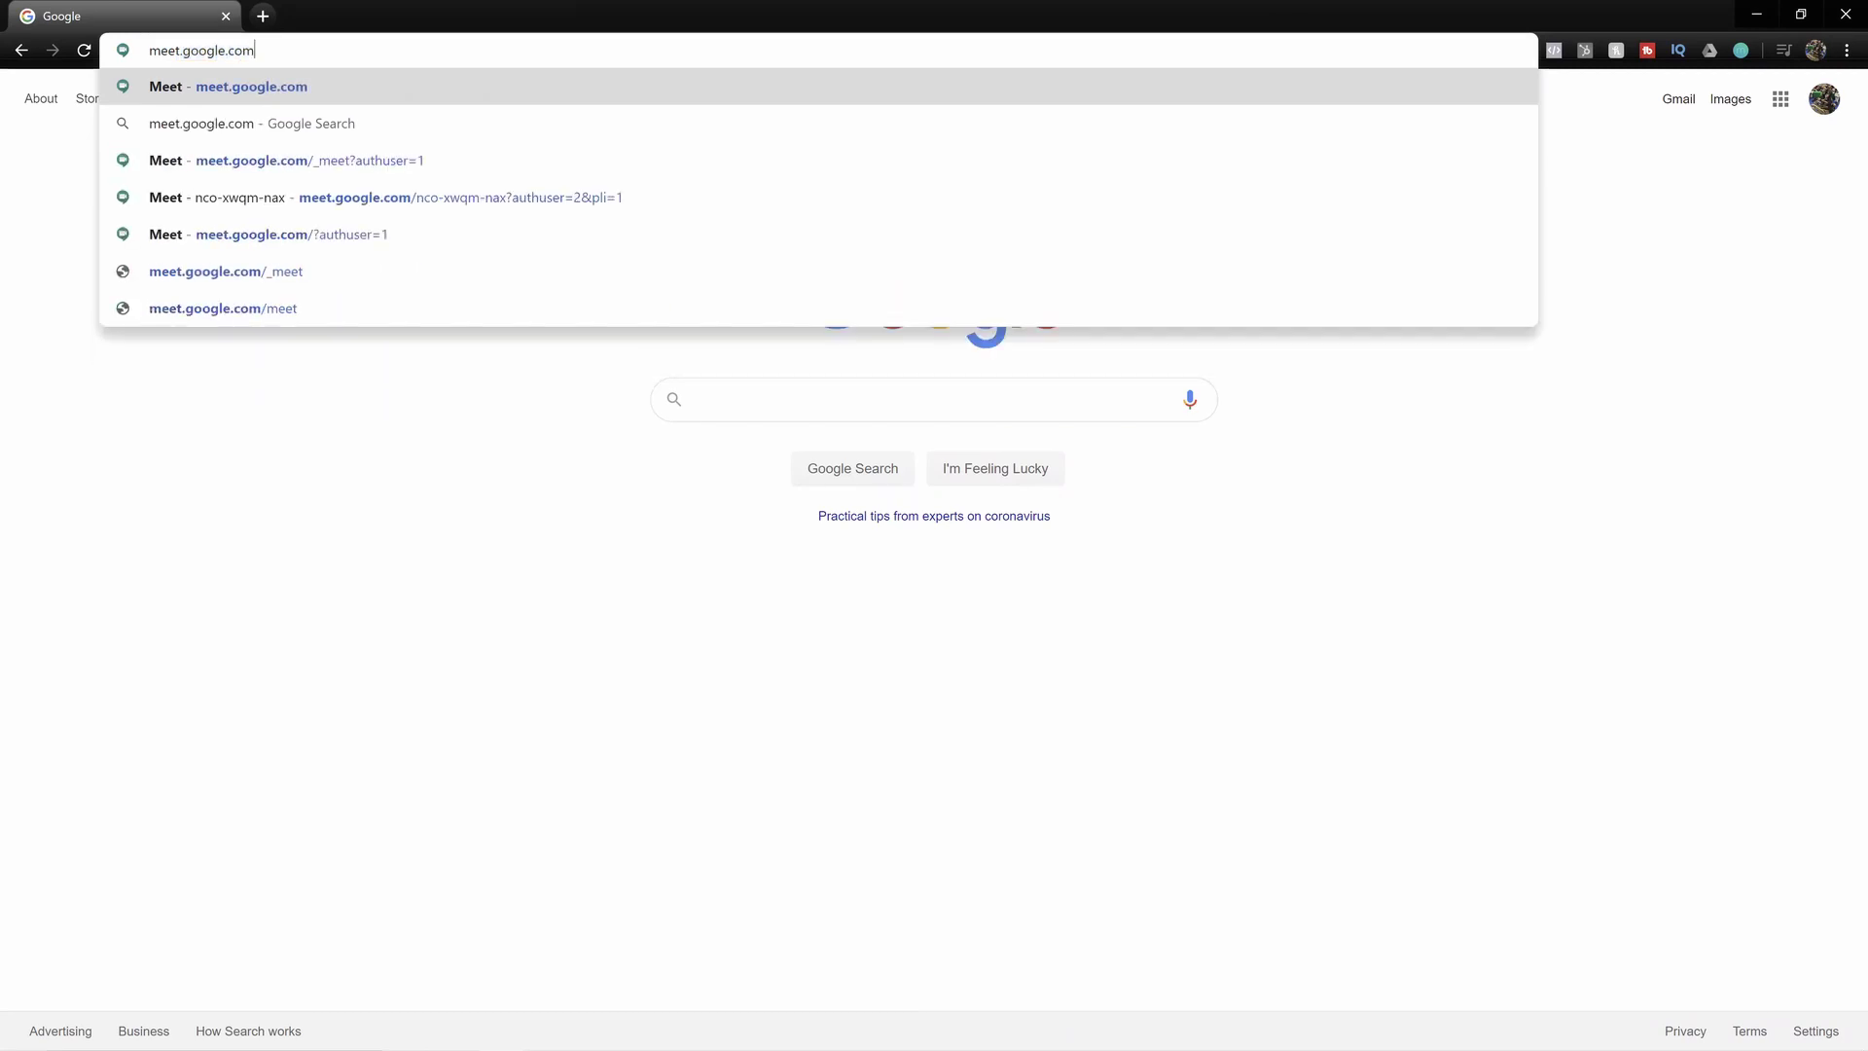
{"action": "key", "text": "Return"}
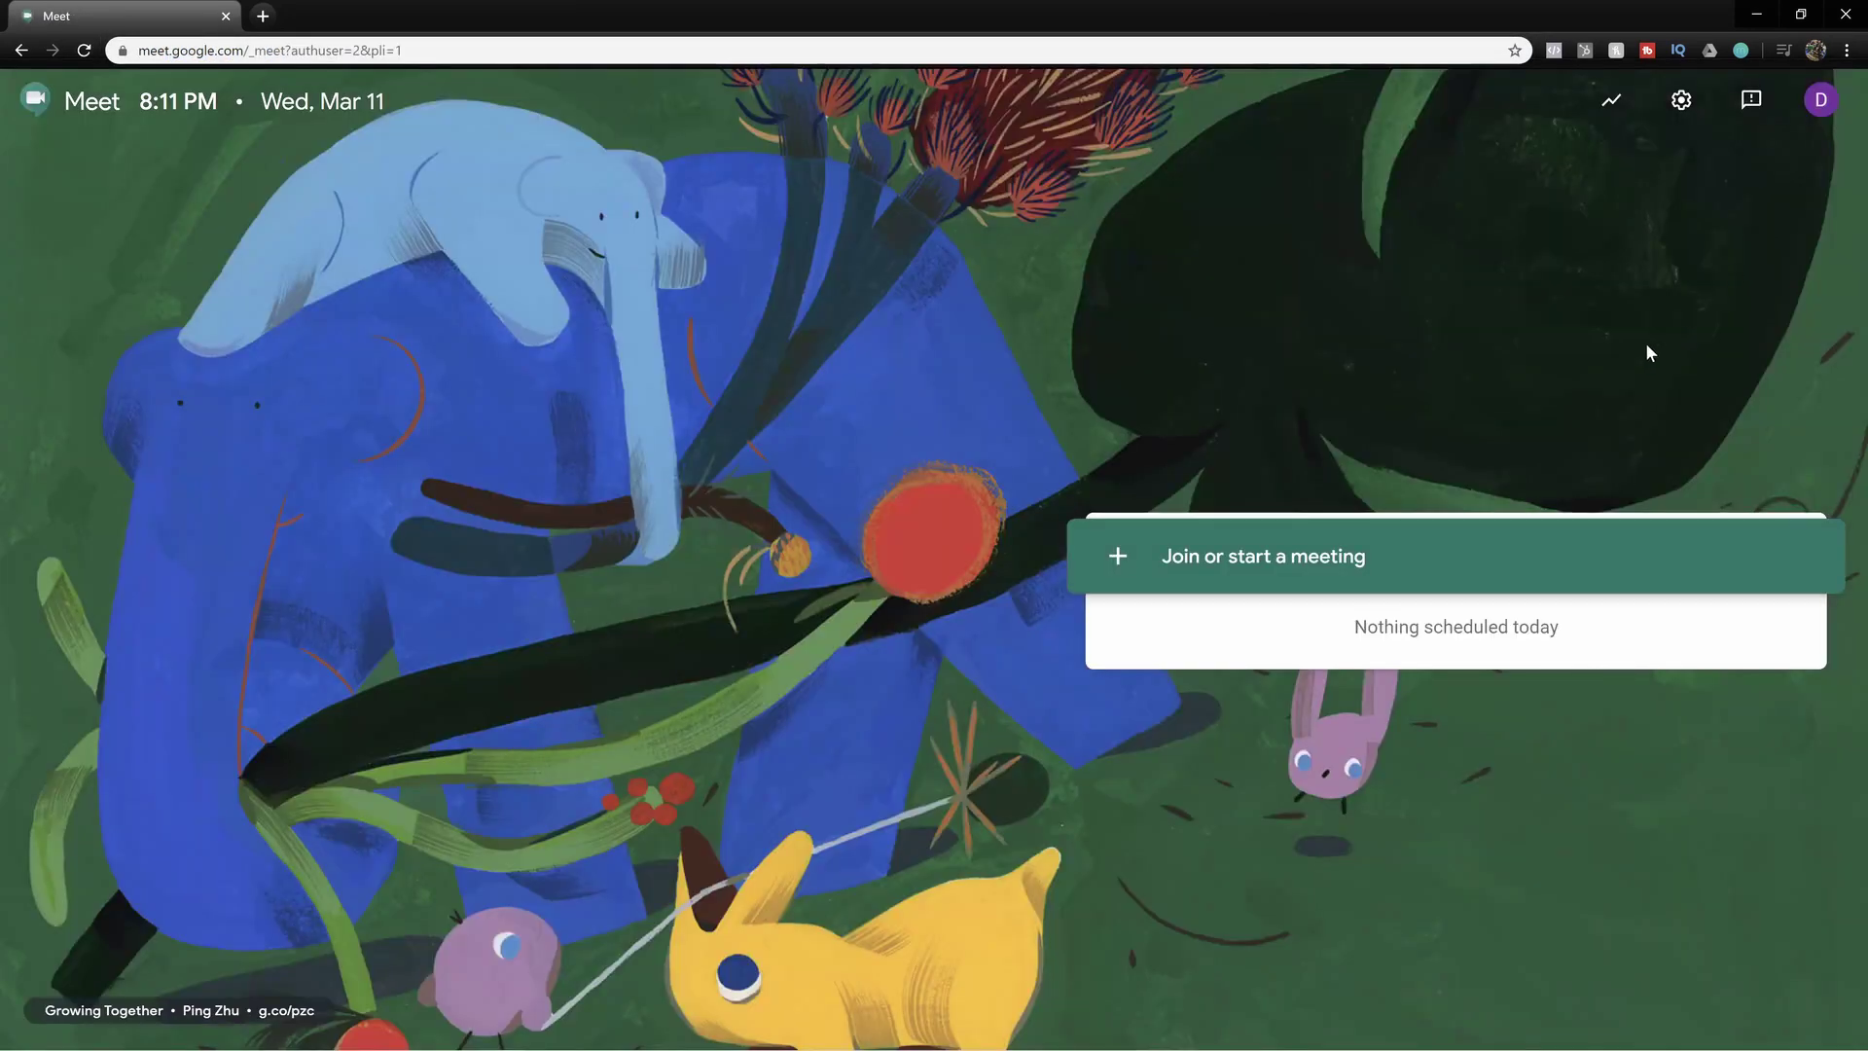
{"action": "left_click", "coordinate": [1821, 101]}
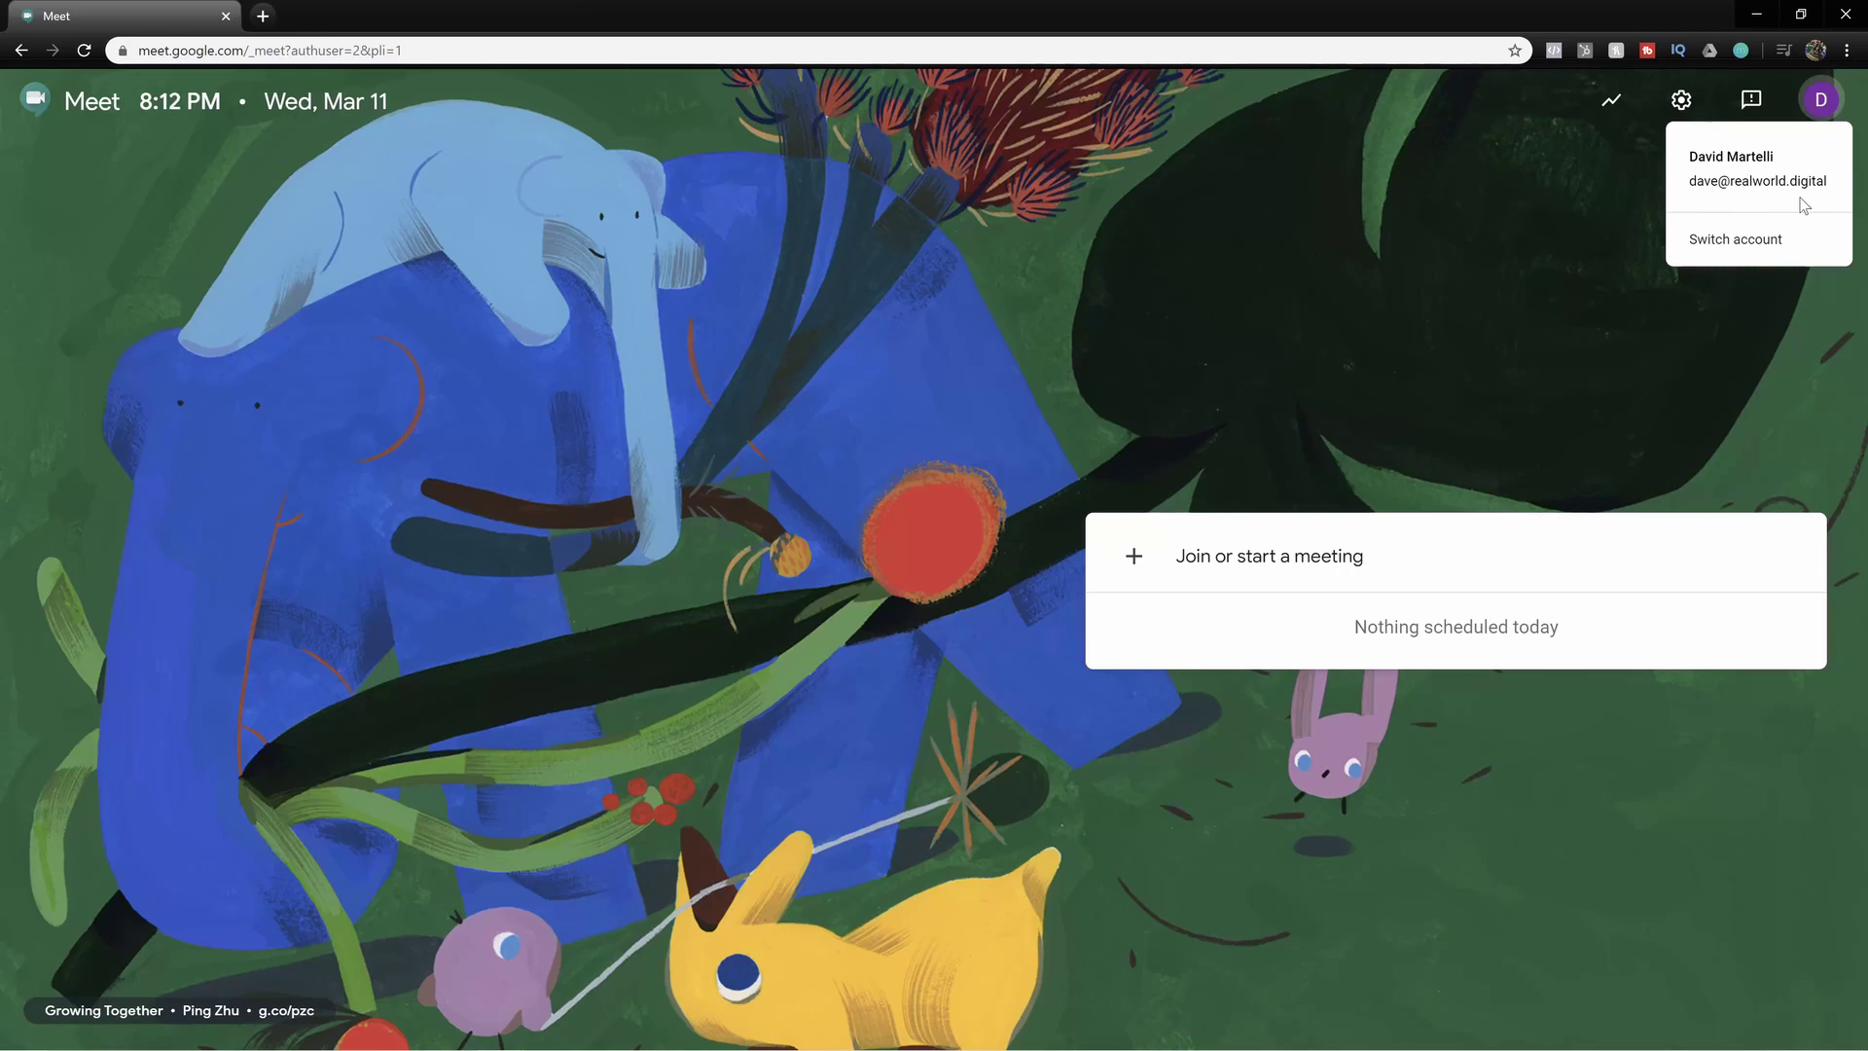
- Choose 'Join or start a meeting', enter the meeting nickname and continue
{"action": "left_click", "coordinate": [1312, 560]}
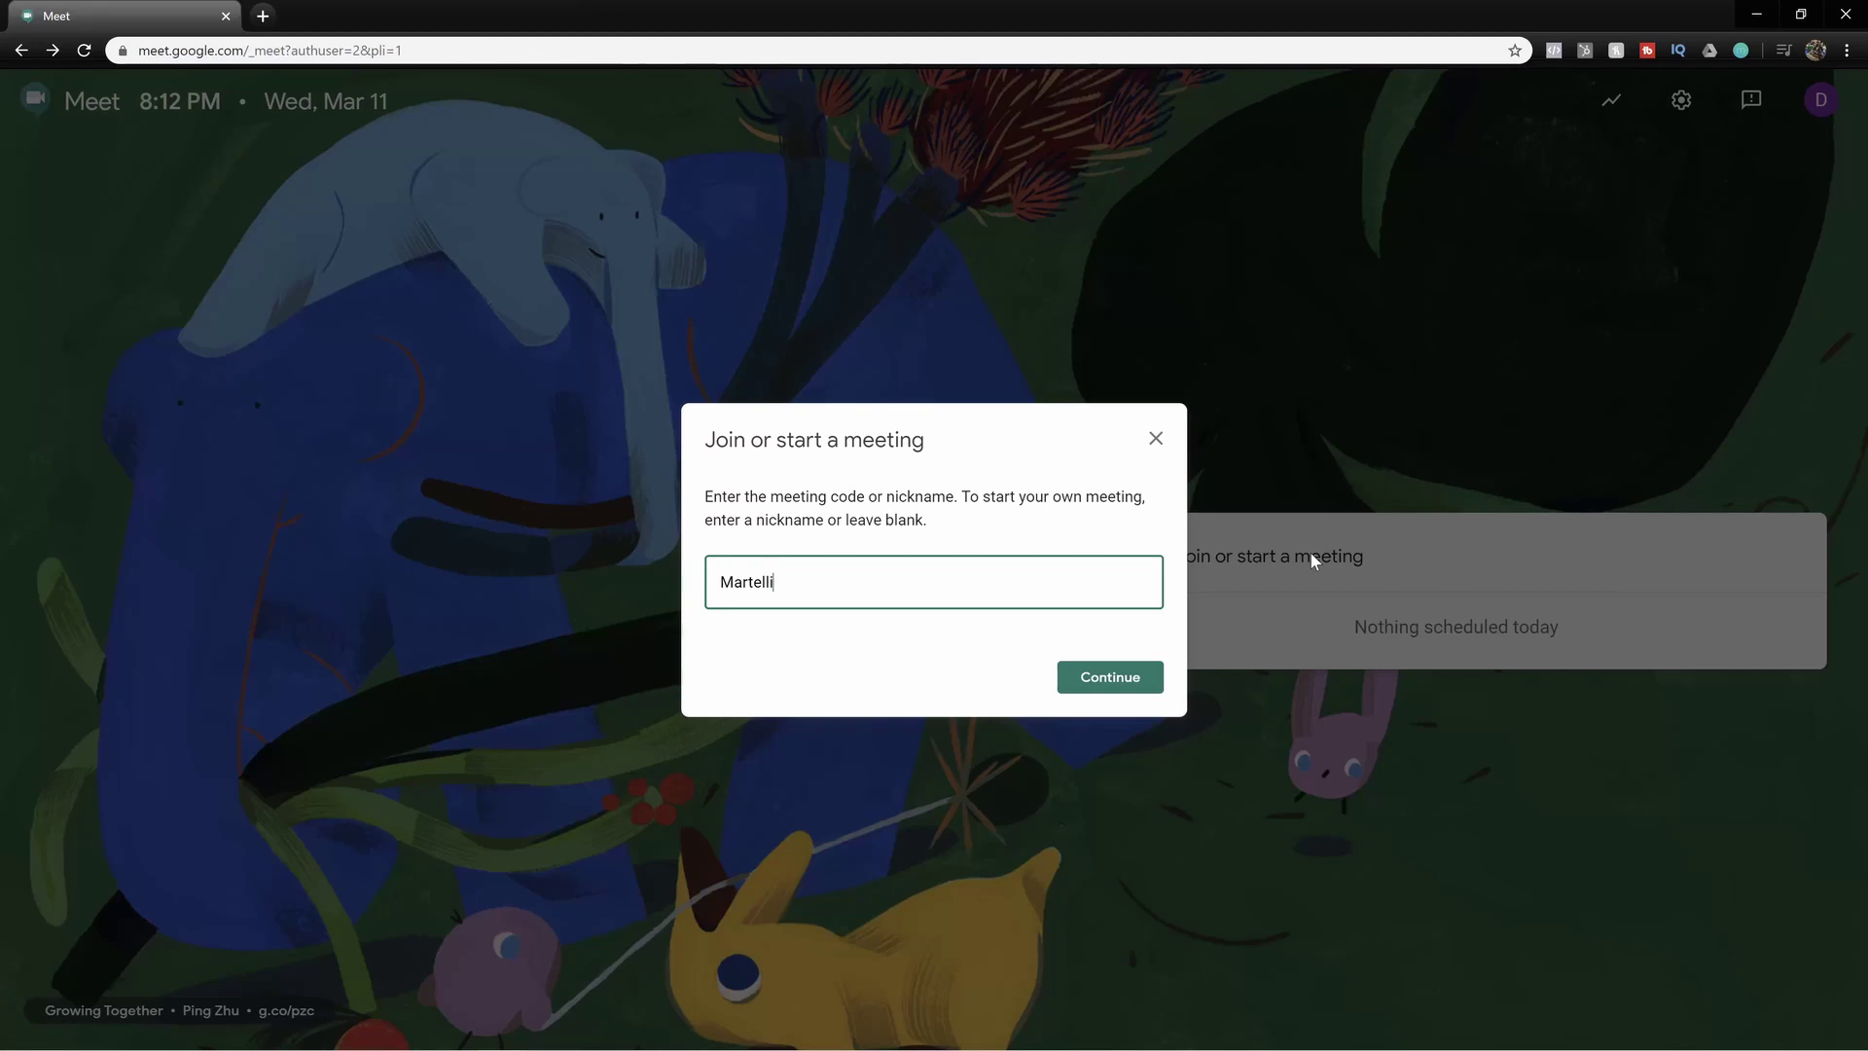
{"action": "left_click", "coordinate": [1111, 679]}
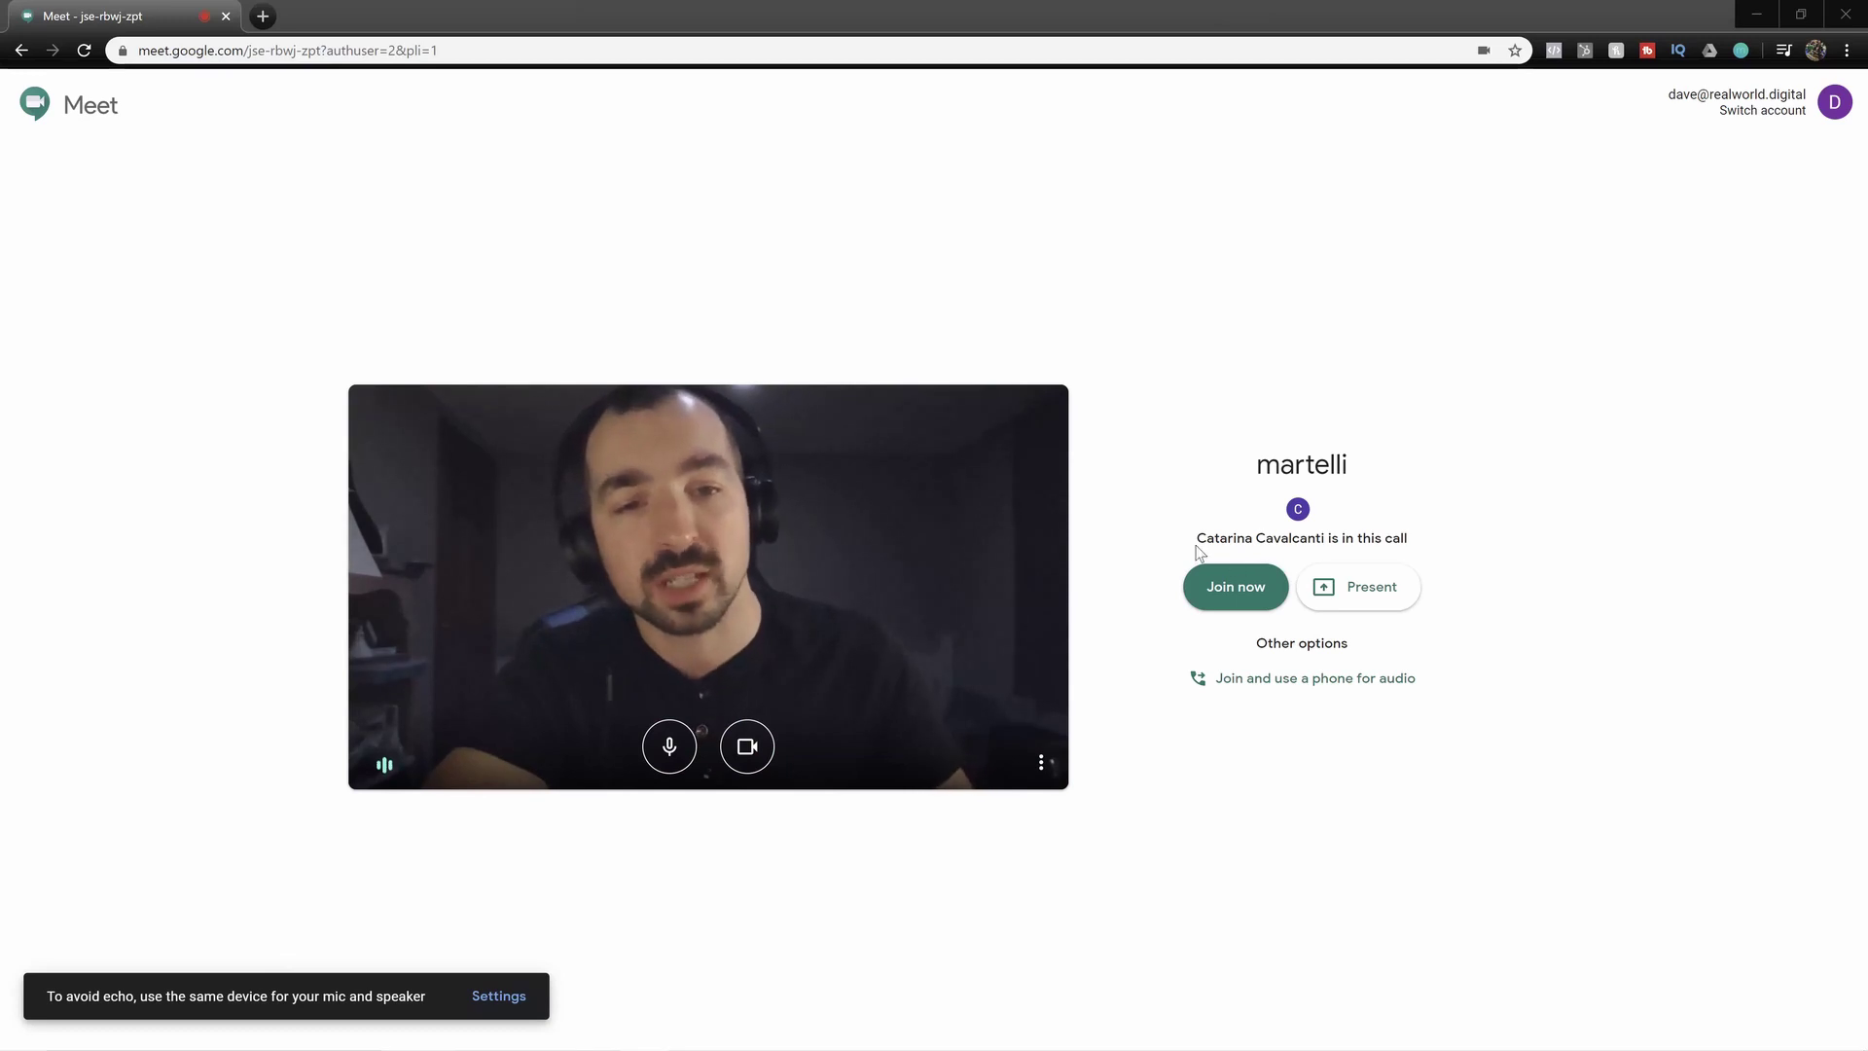
- Join the call and pin your own self-view tile to the main stage
{"action": "left_click", "coordinate": [1225, 588]}
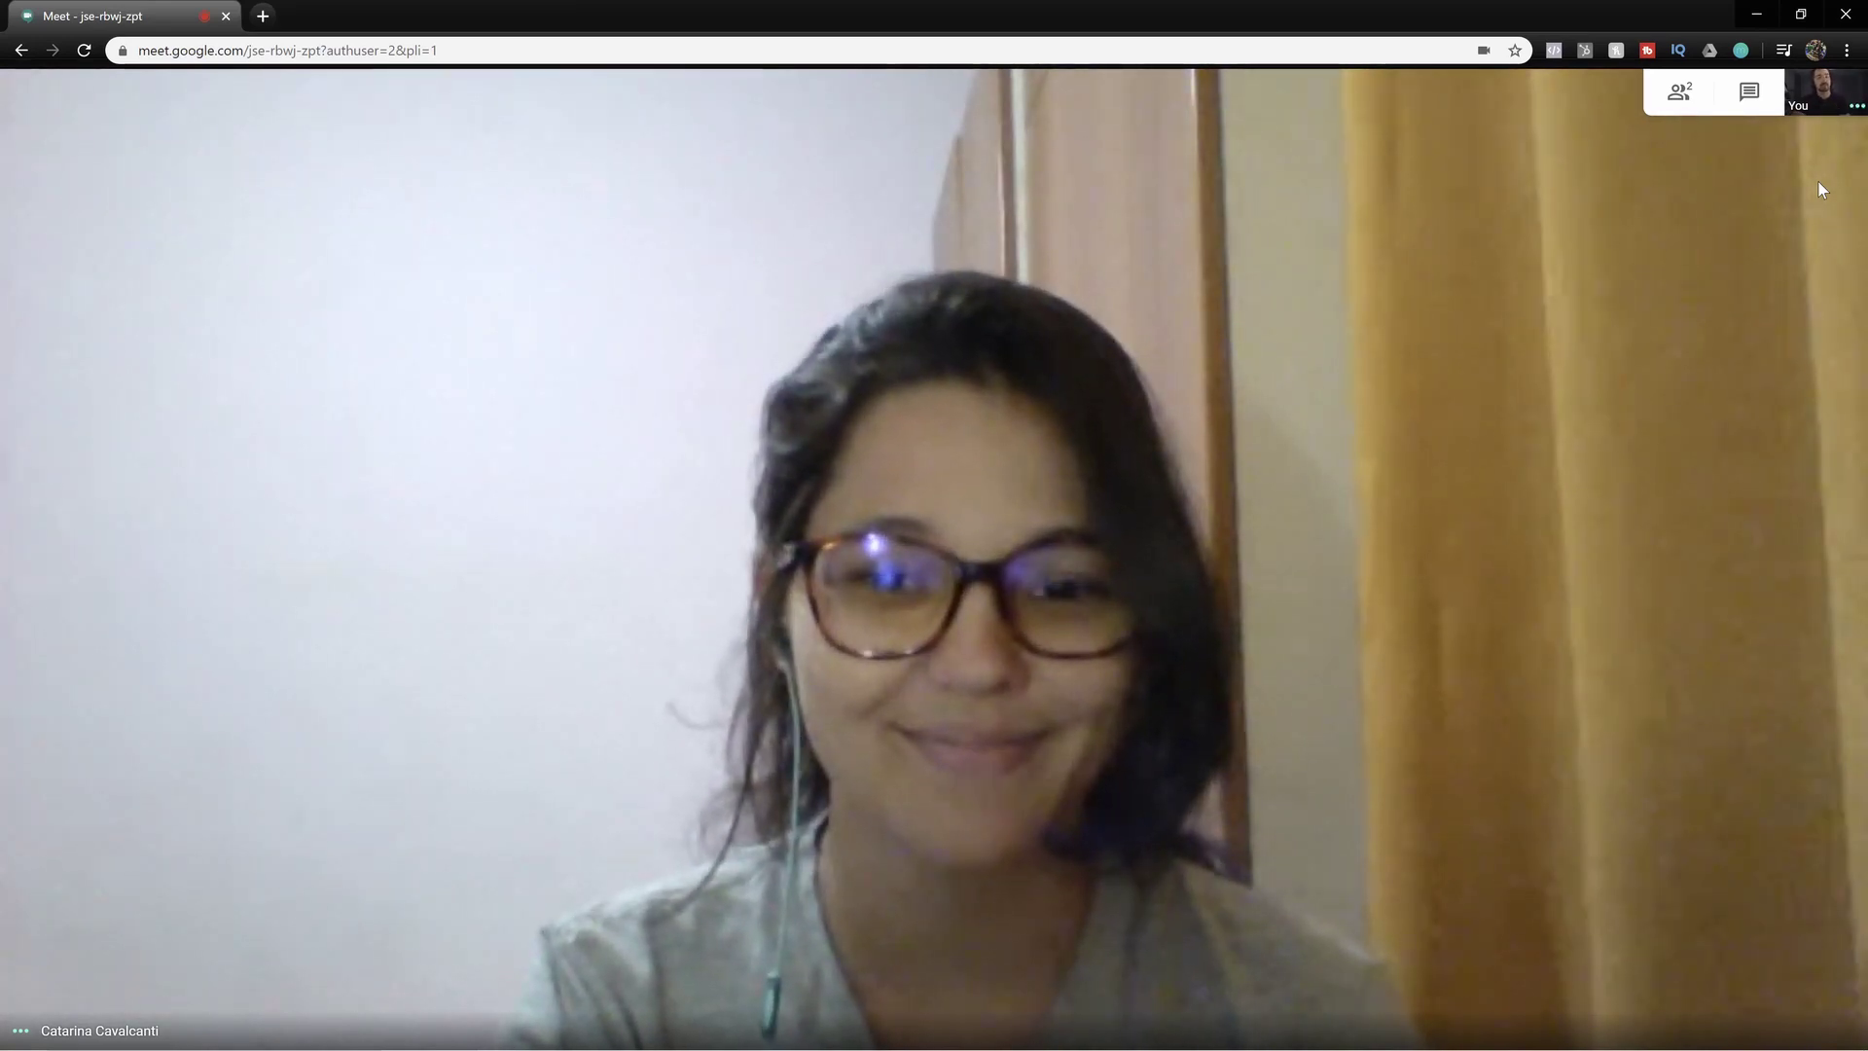
{"action": "mouse_move", "coordinate": [1831, 137]}
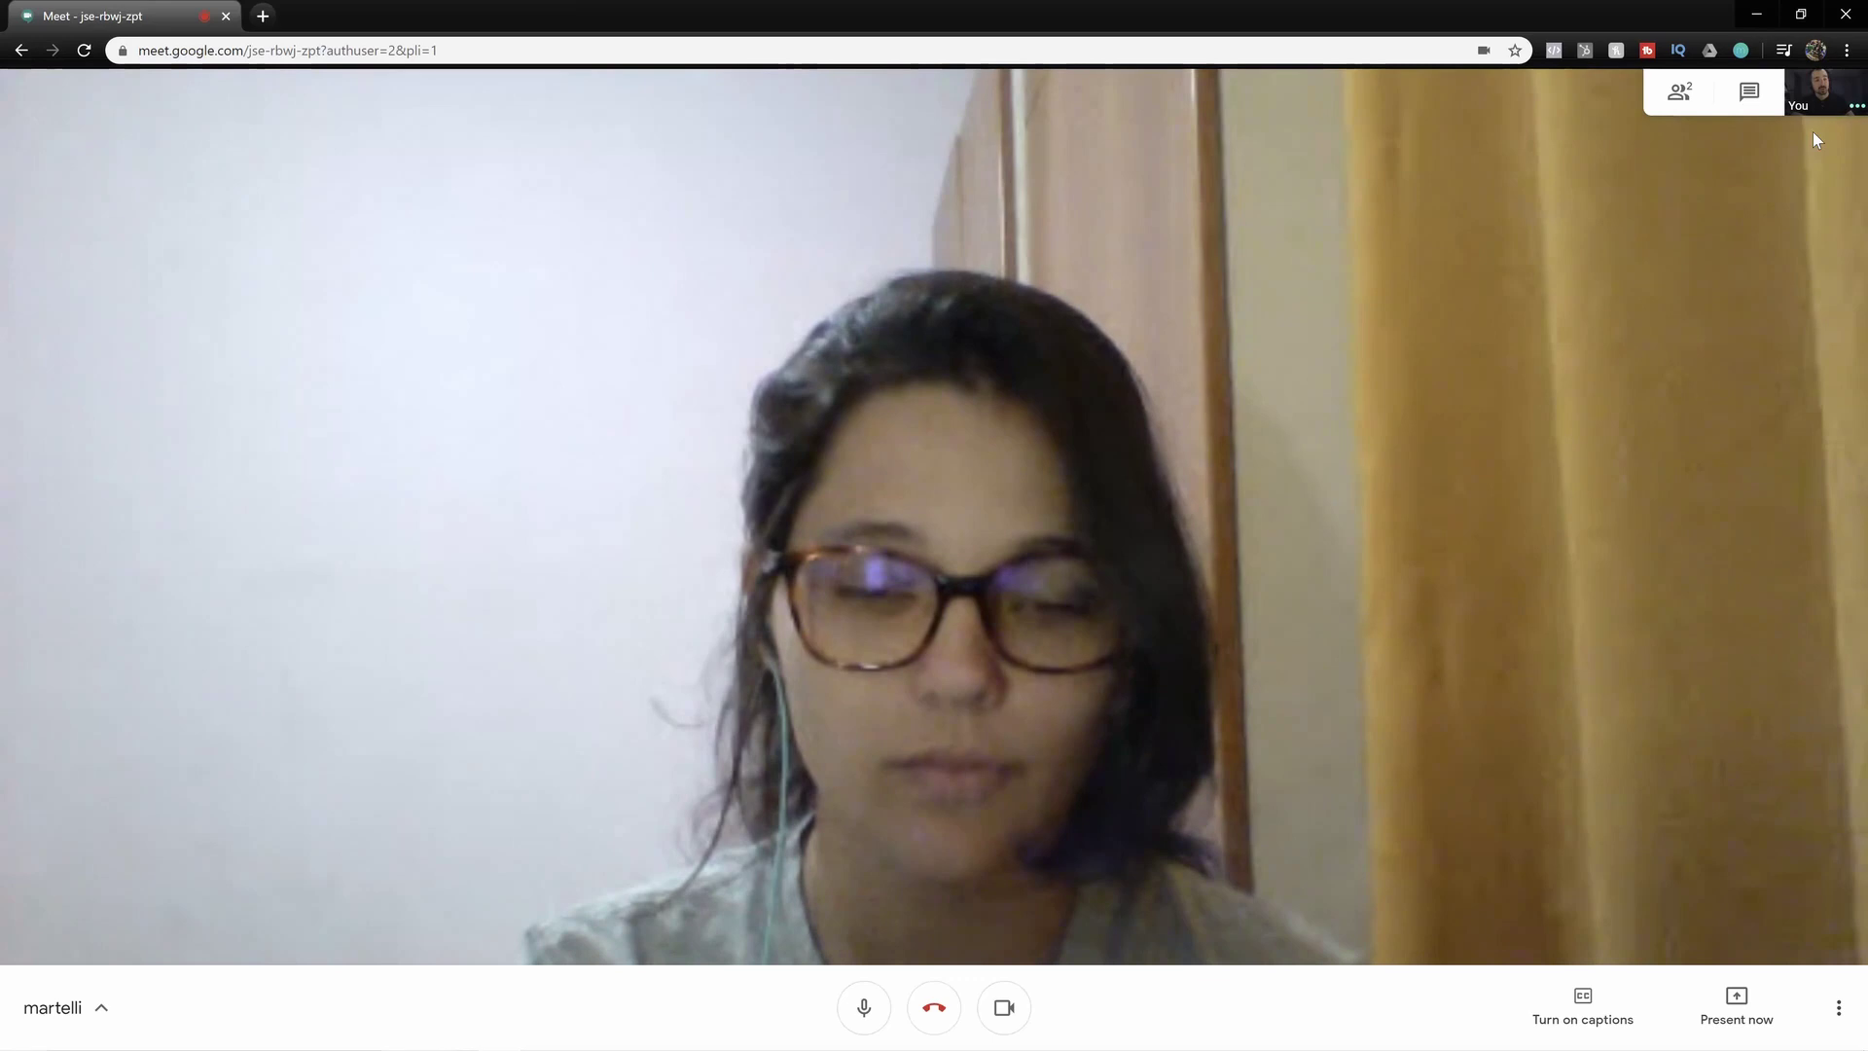
{"action": "left_click", "coordinate": [1814, 107]}
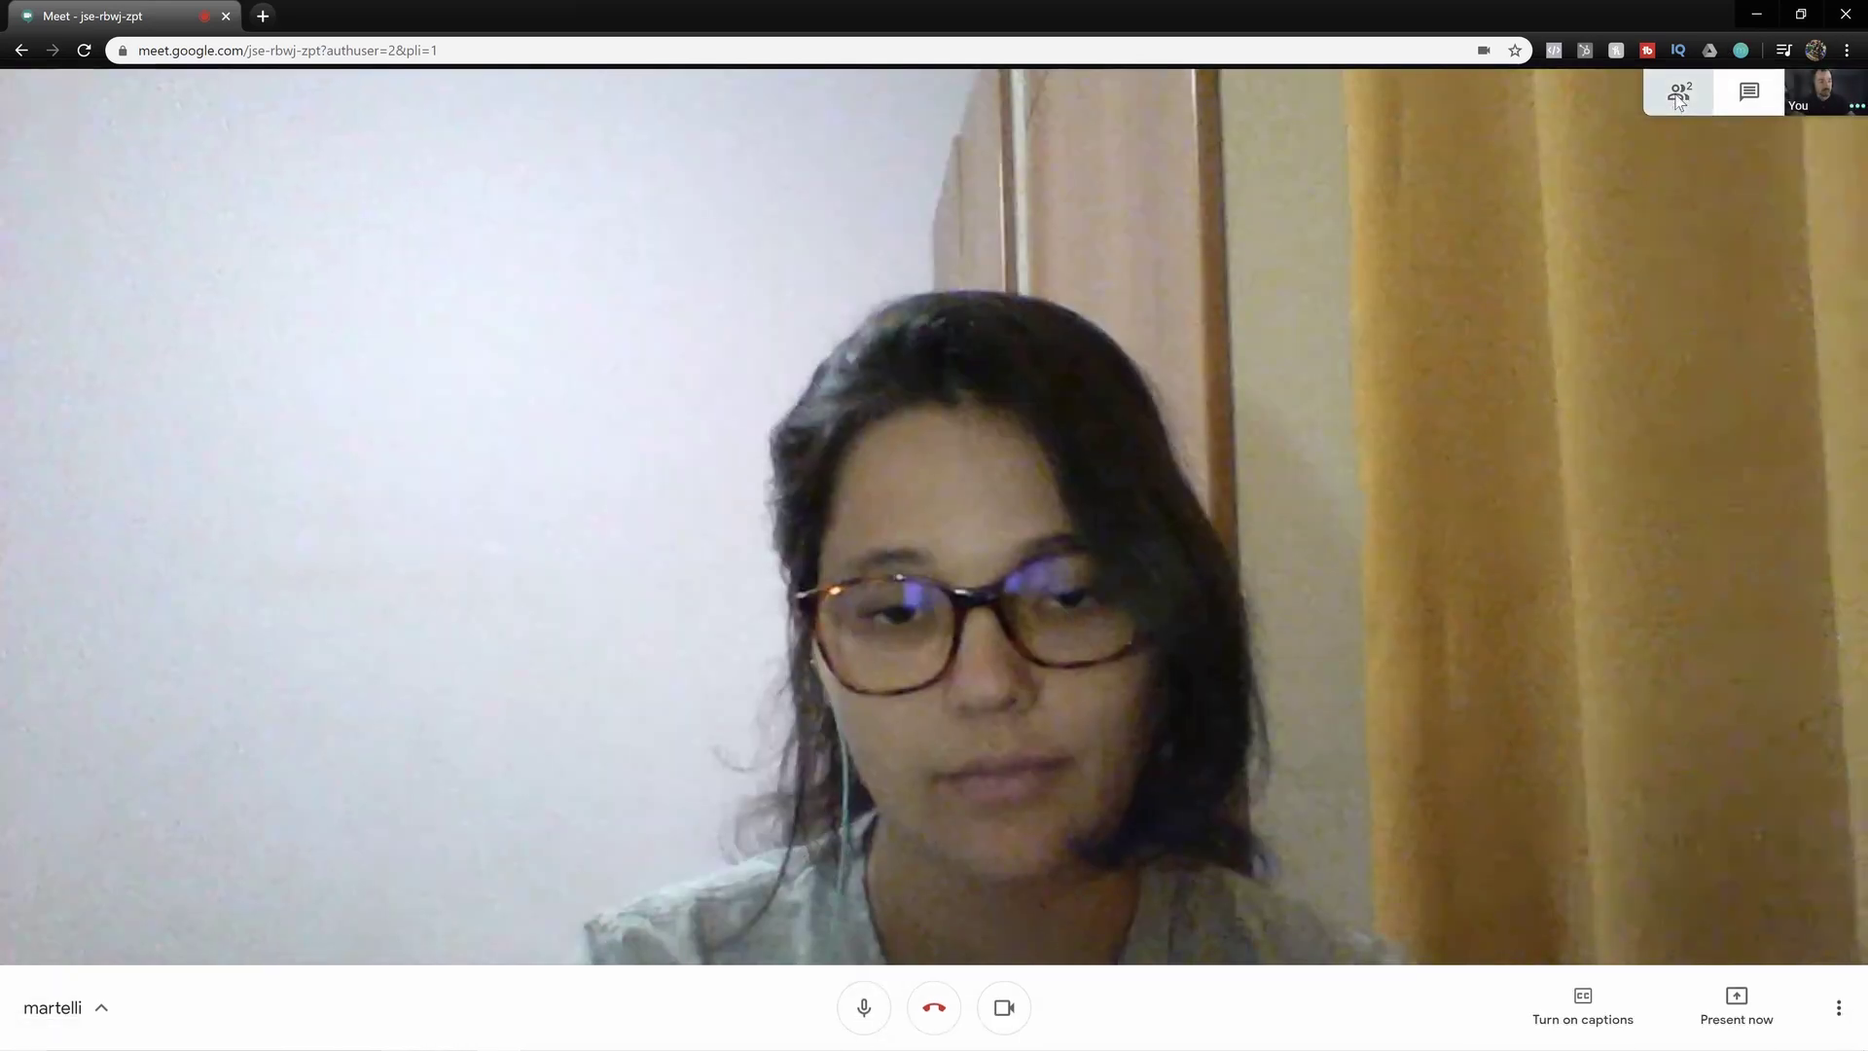
- Send 'Could everyone say Hi to let me know they can hear me' in chat, then show People
{"action": "left_click", "coordinate": [1678, 98]}
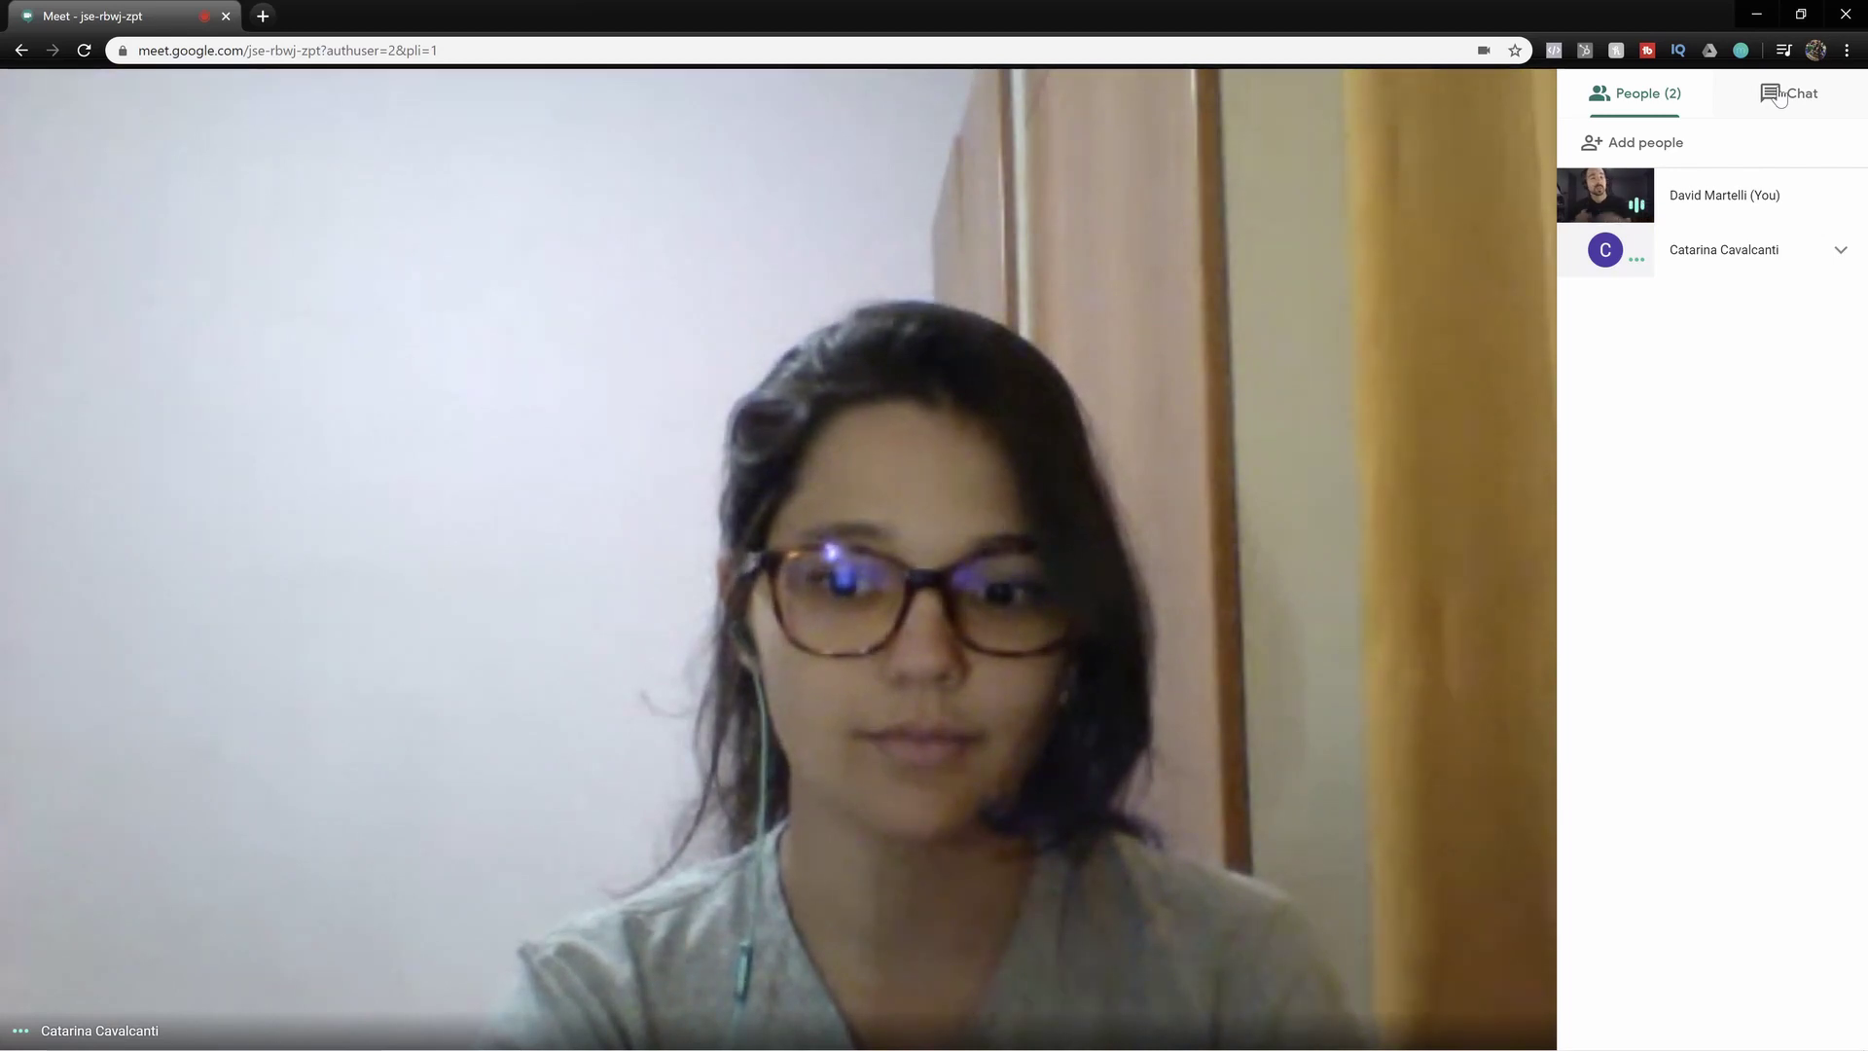
{"action": "left_click", "coordinate": [1777, 97]}
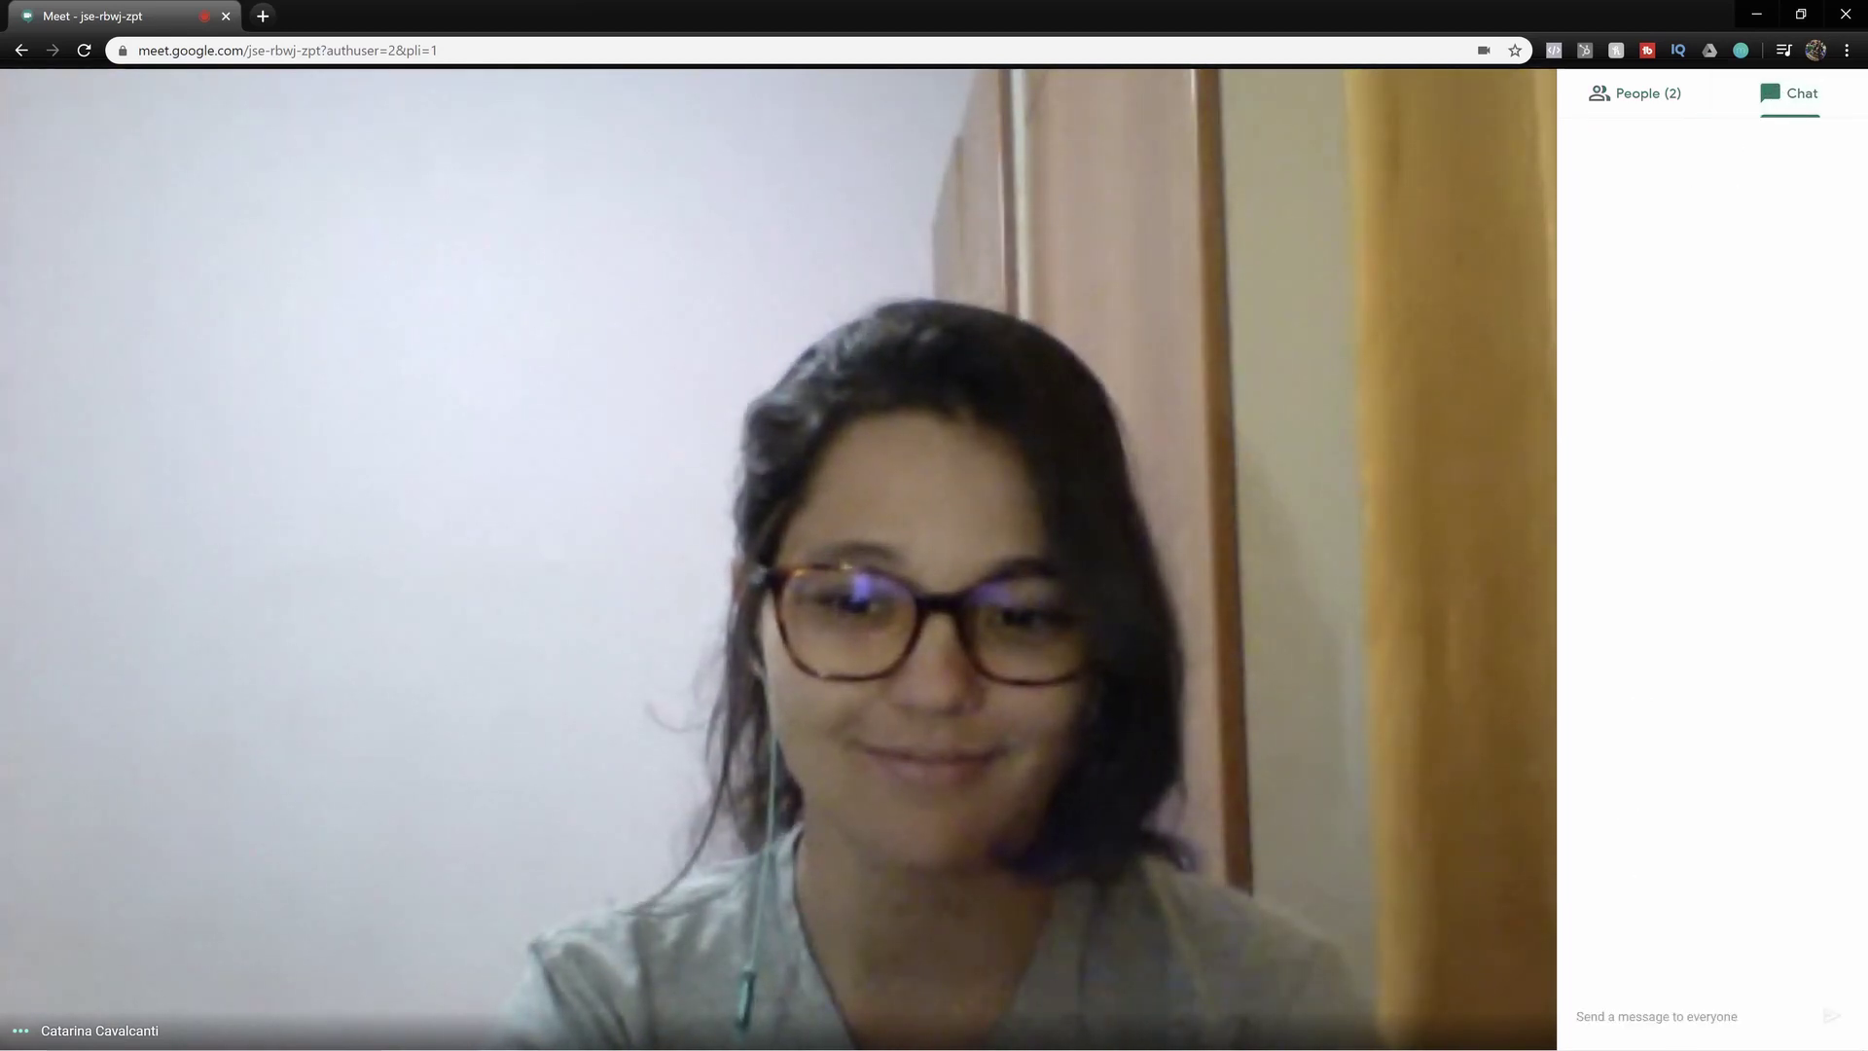
{"action": "left_click", "coordinate": [1671, 977]}
{"action": "type", "text": "Are"}
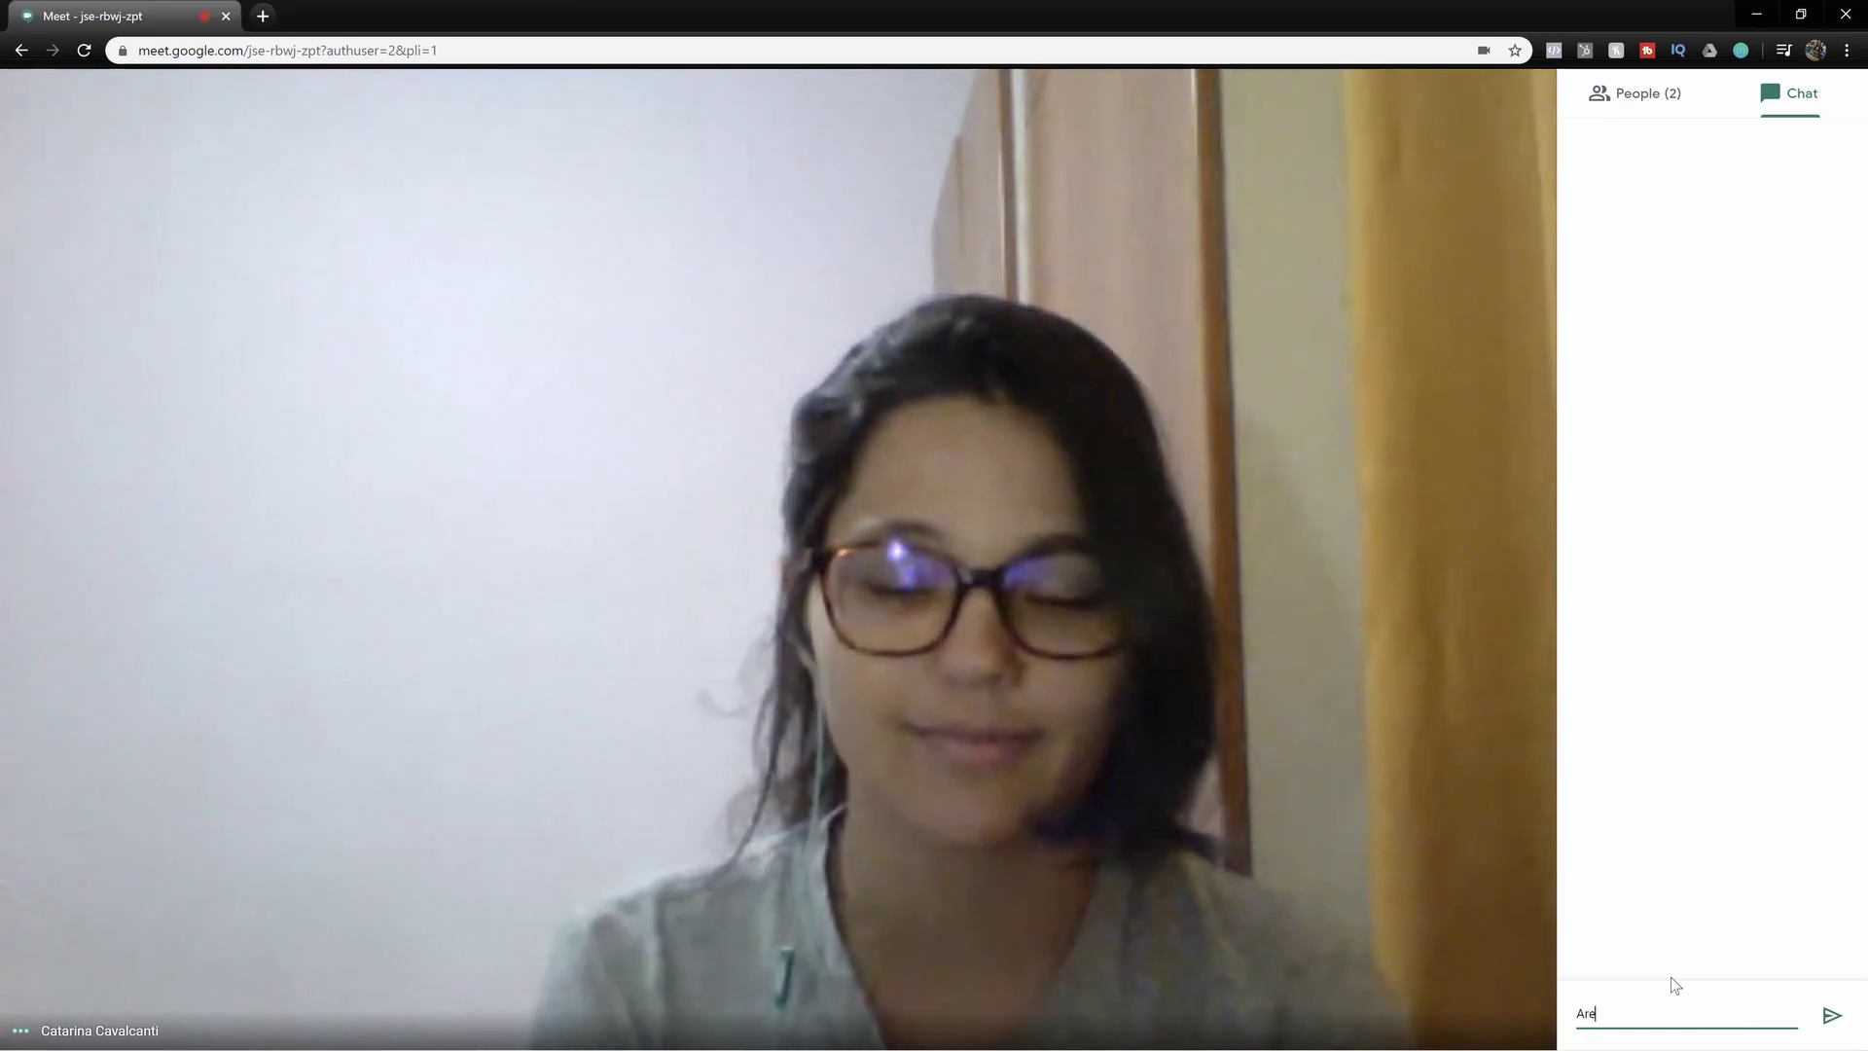
{"action": "key", "text": "BackSpace"}
{"action": "key", "text": "BackSpace"}
{"action": "key", "text": "BackSpace"}
{"action": "type", "text": "Could everyone say Hi t"}
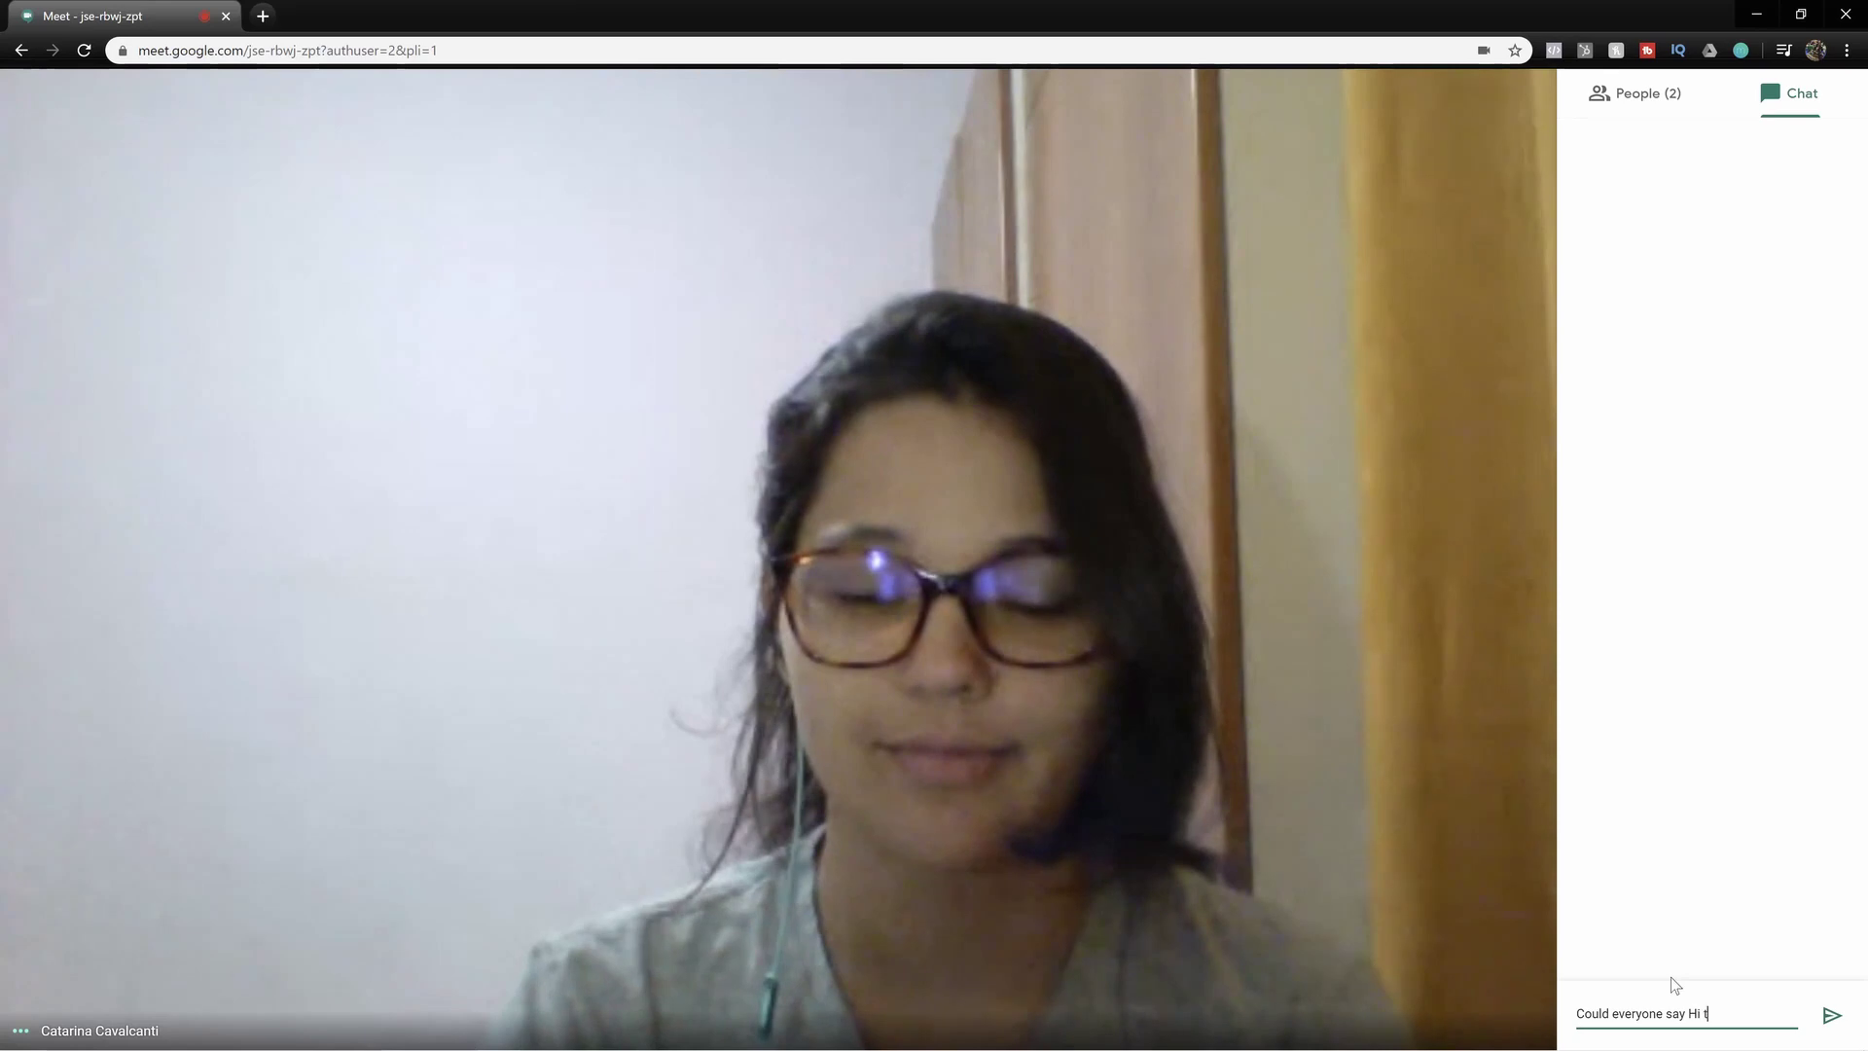
{"action": "type", "text": "o let me know they"}
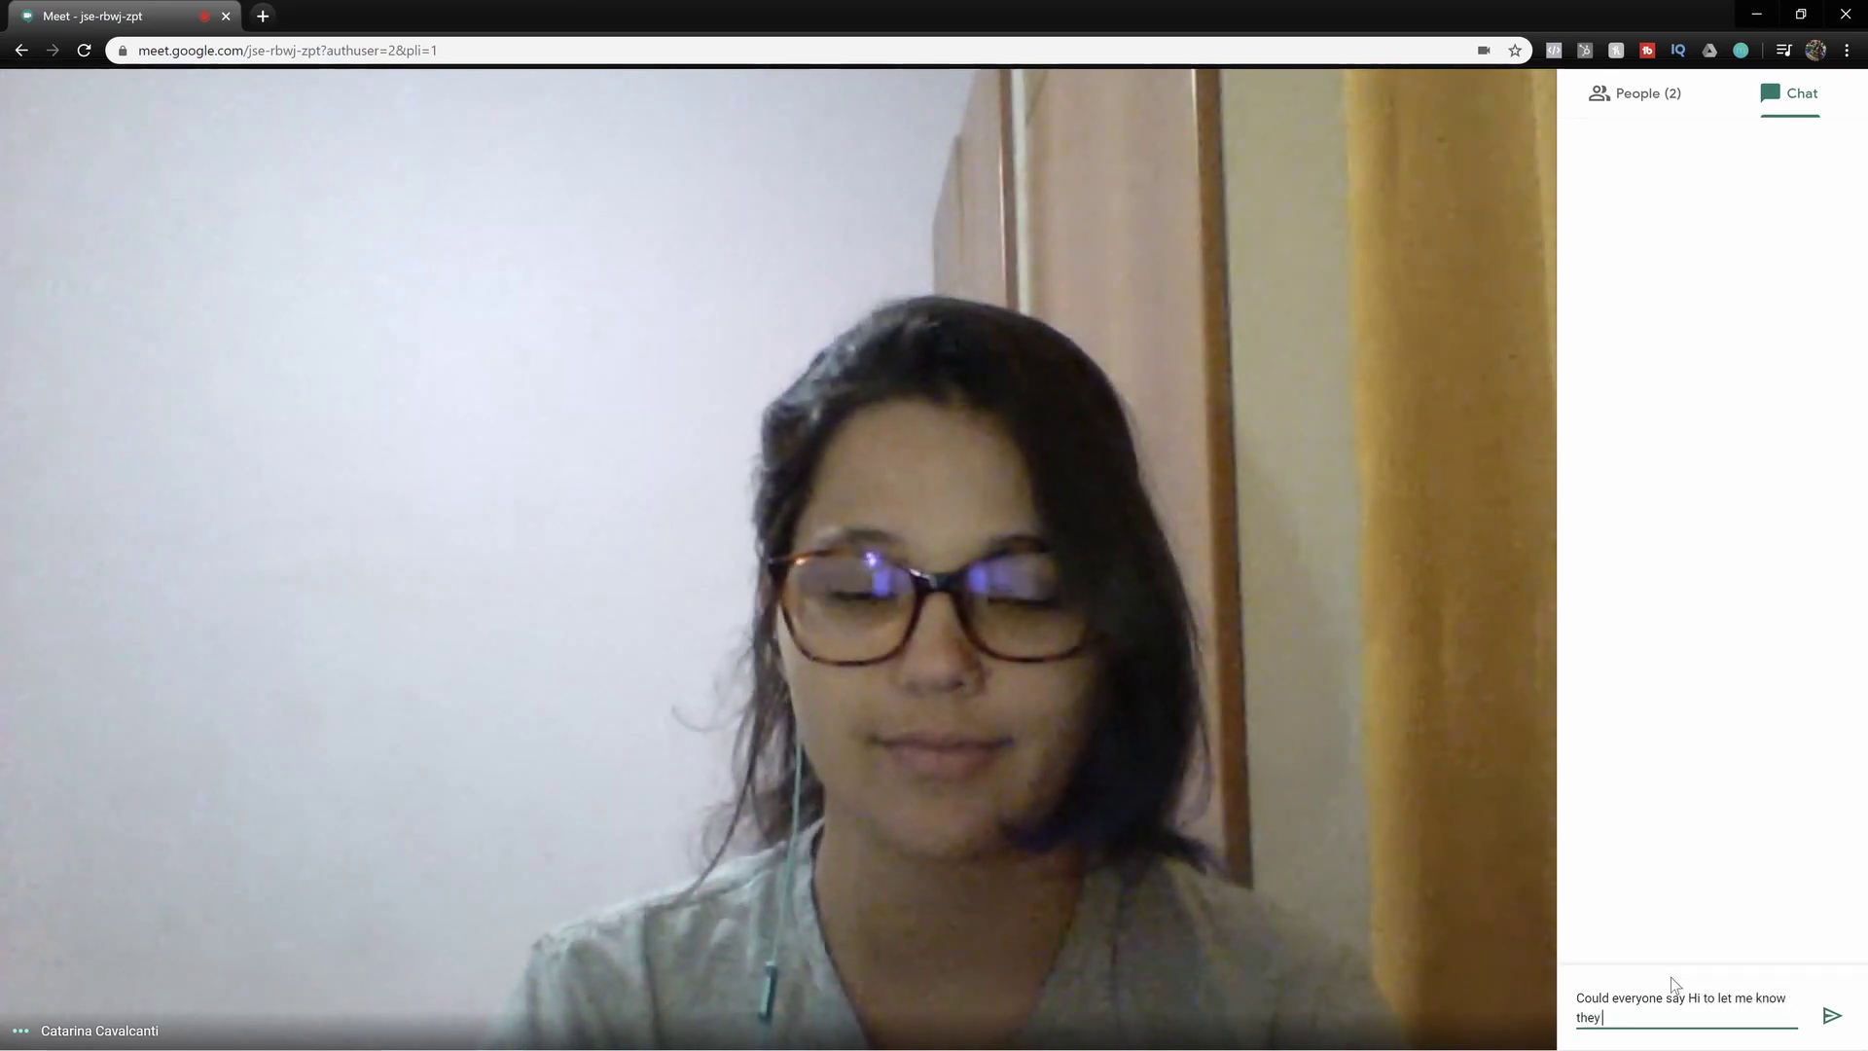
{"action": "type", "text": " can hear me?"}
{"action": "key", "text": "Return"}
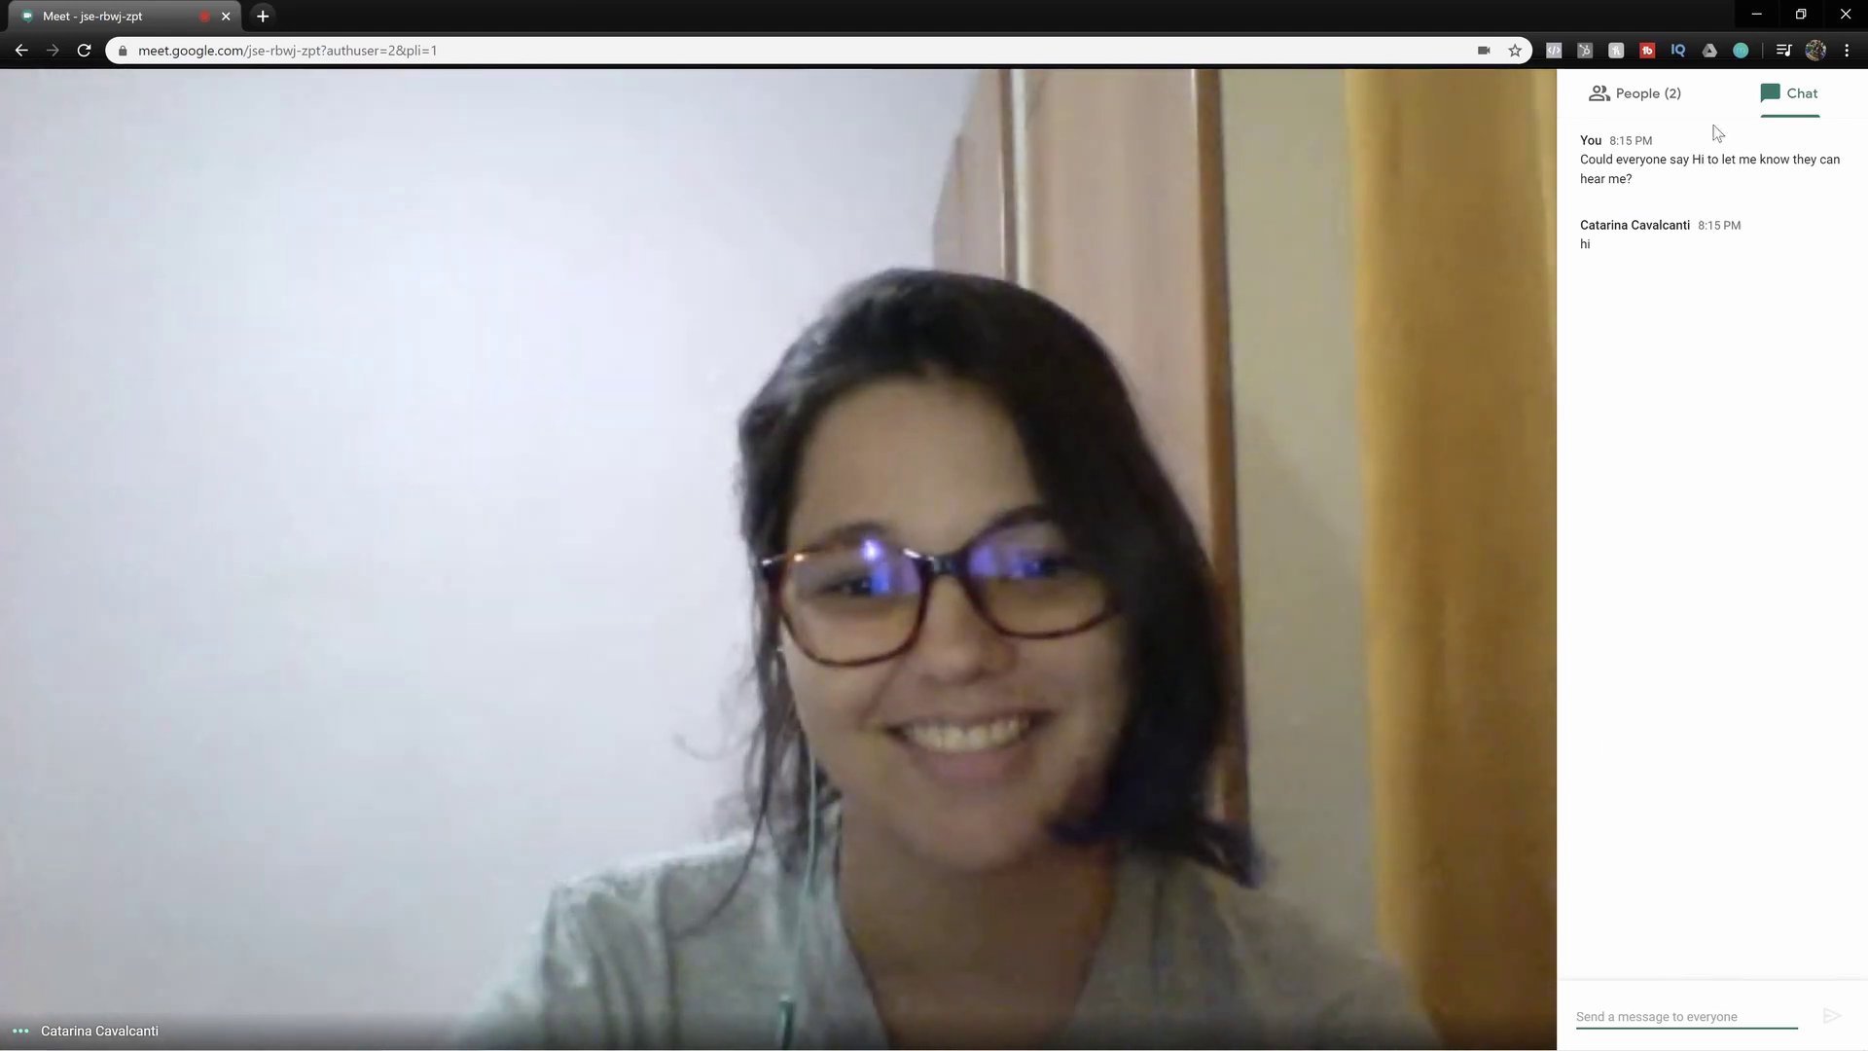
{"action": "left_click", "coordinate": [1673, 109]}
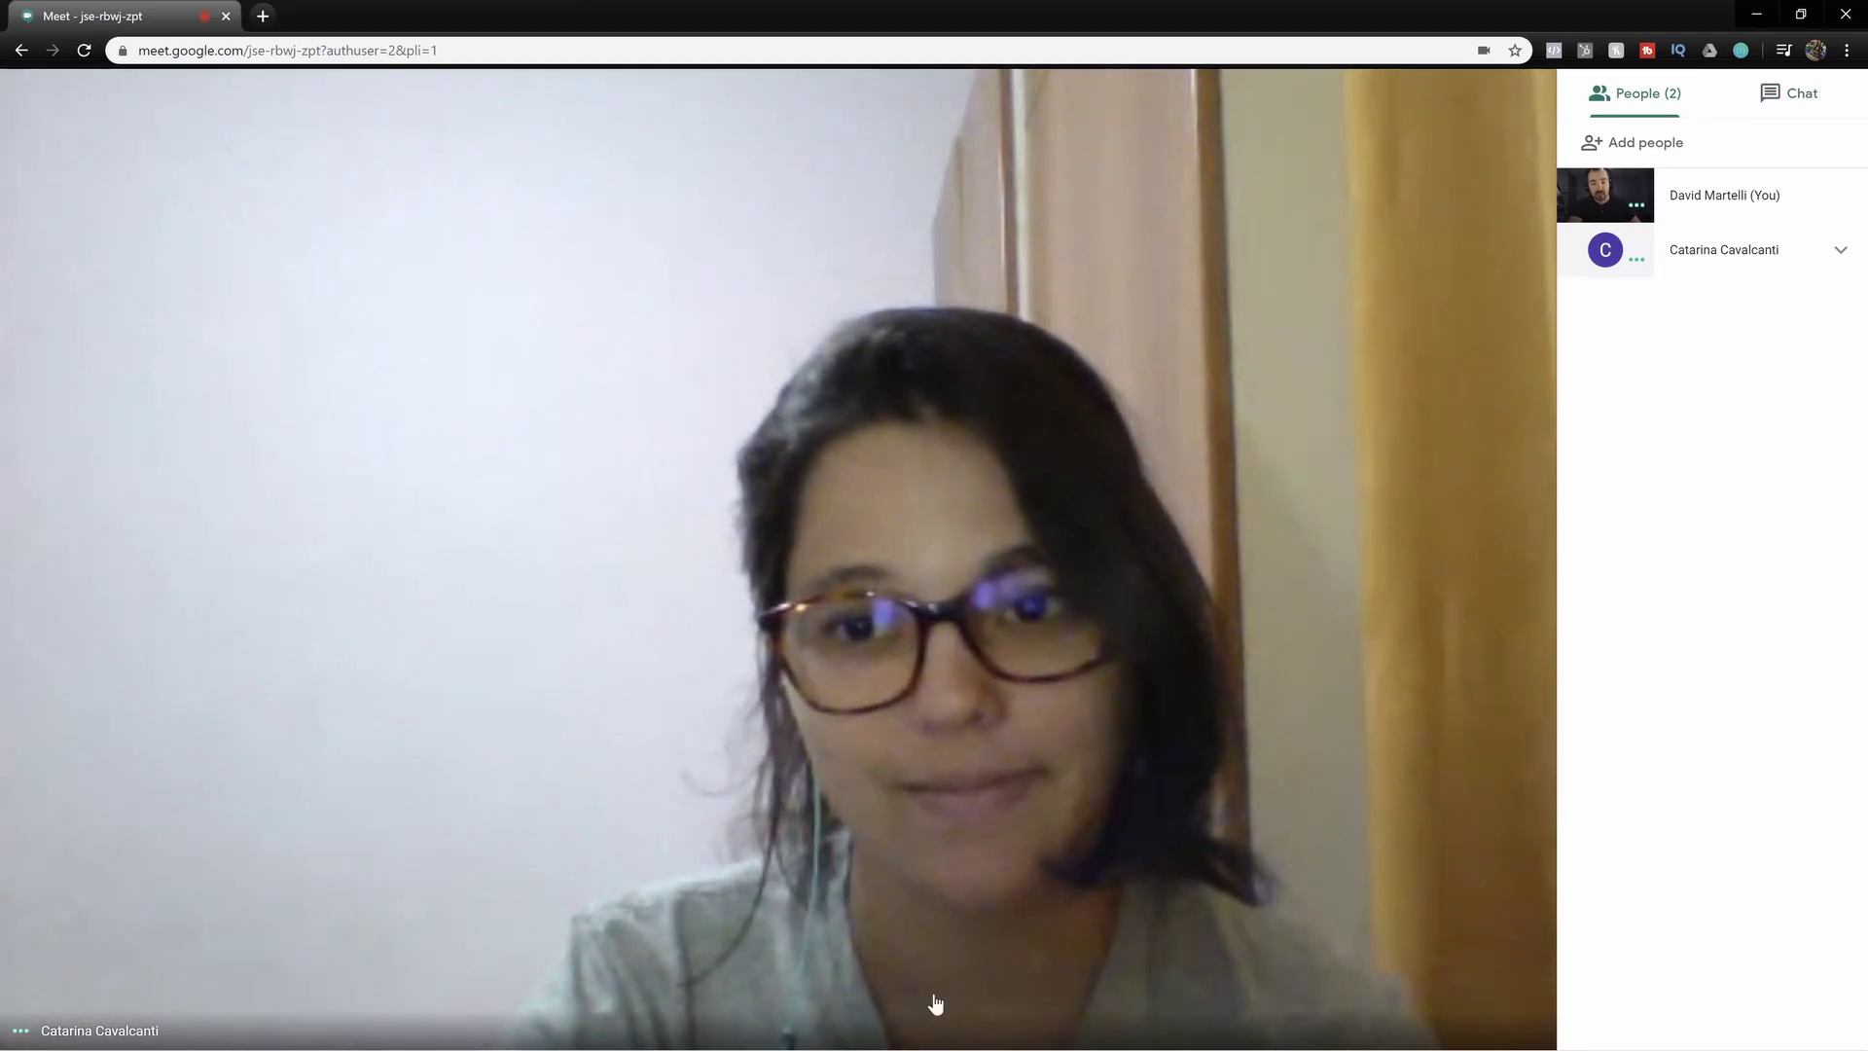
- Close the participants panel, check the meeting's joining details, and turn on live captions
{"action": "left_click", "coordinate": [934, 1002]}
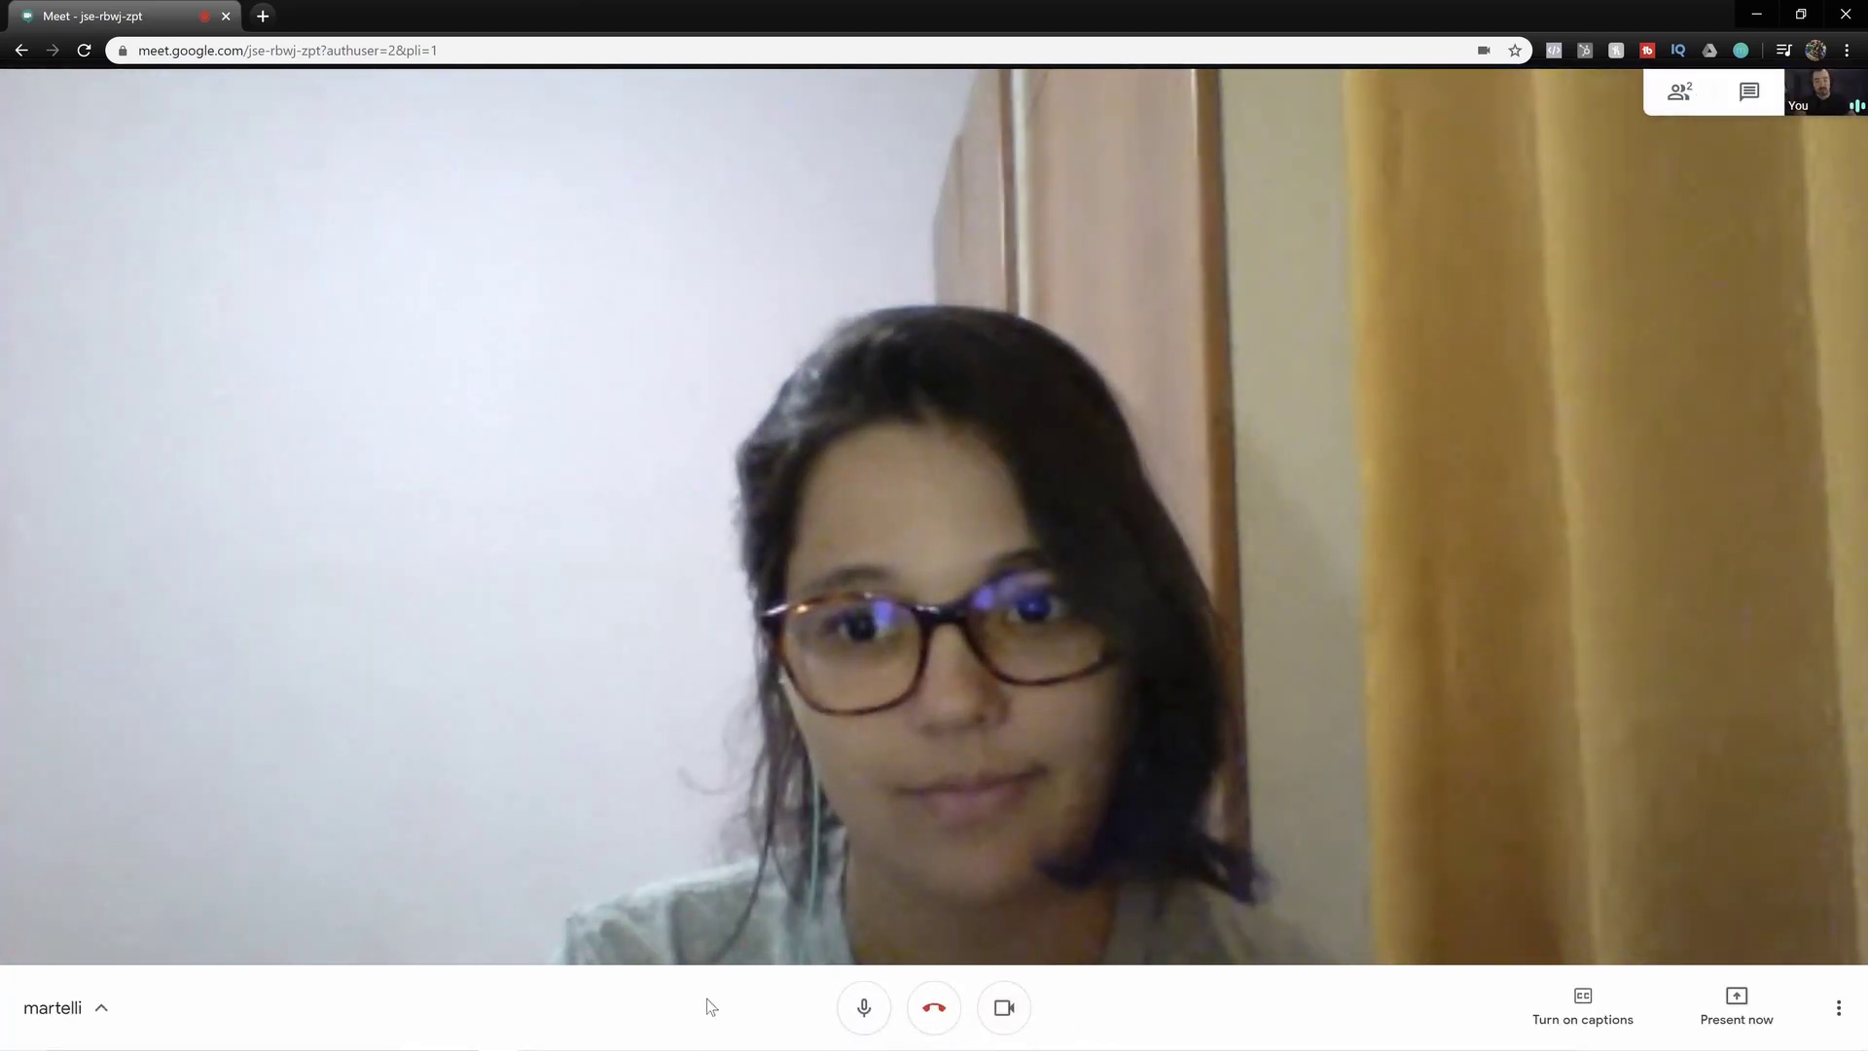
{"action": "left_click", "coordinate": [96, 1016]}
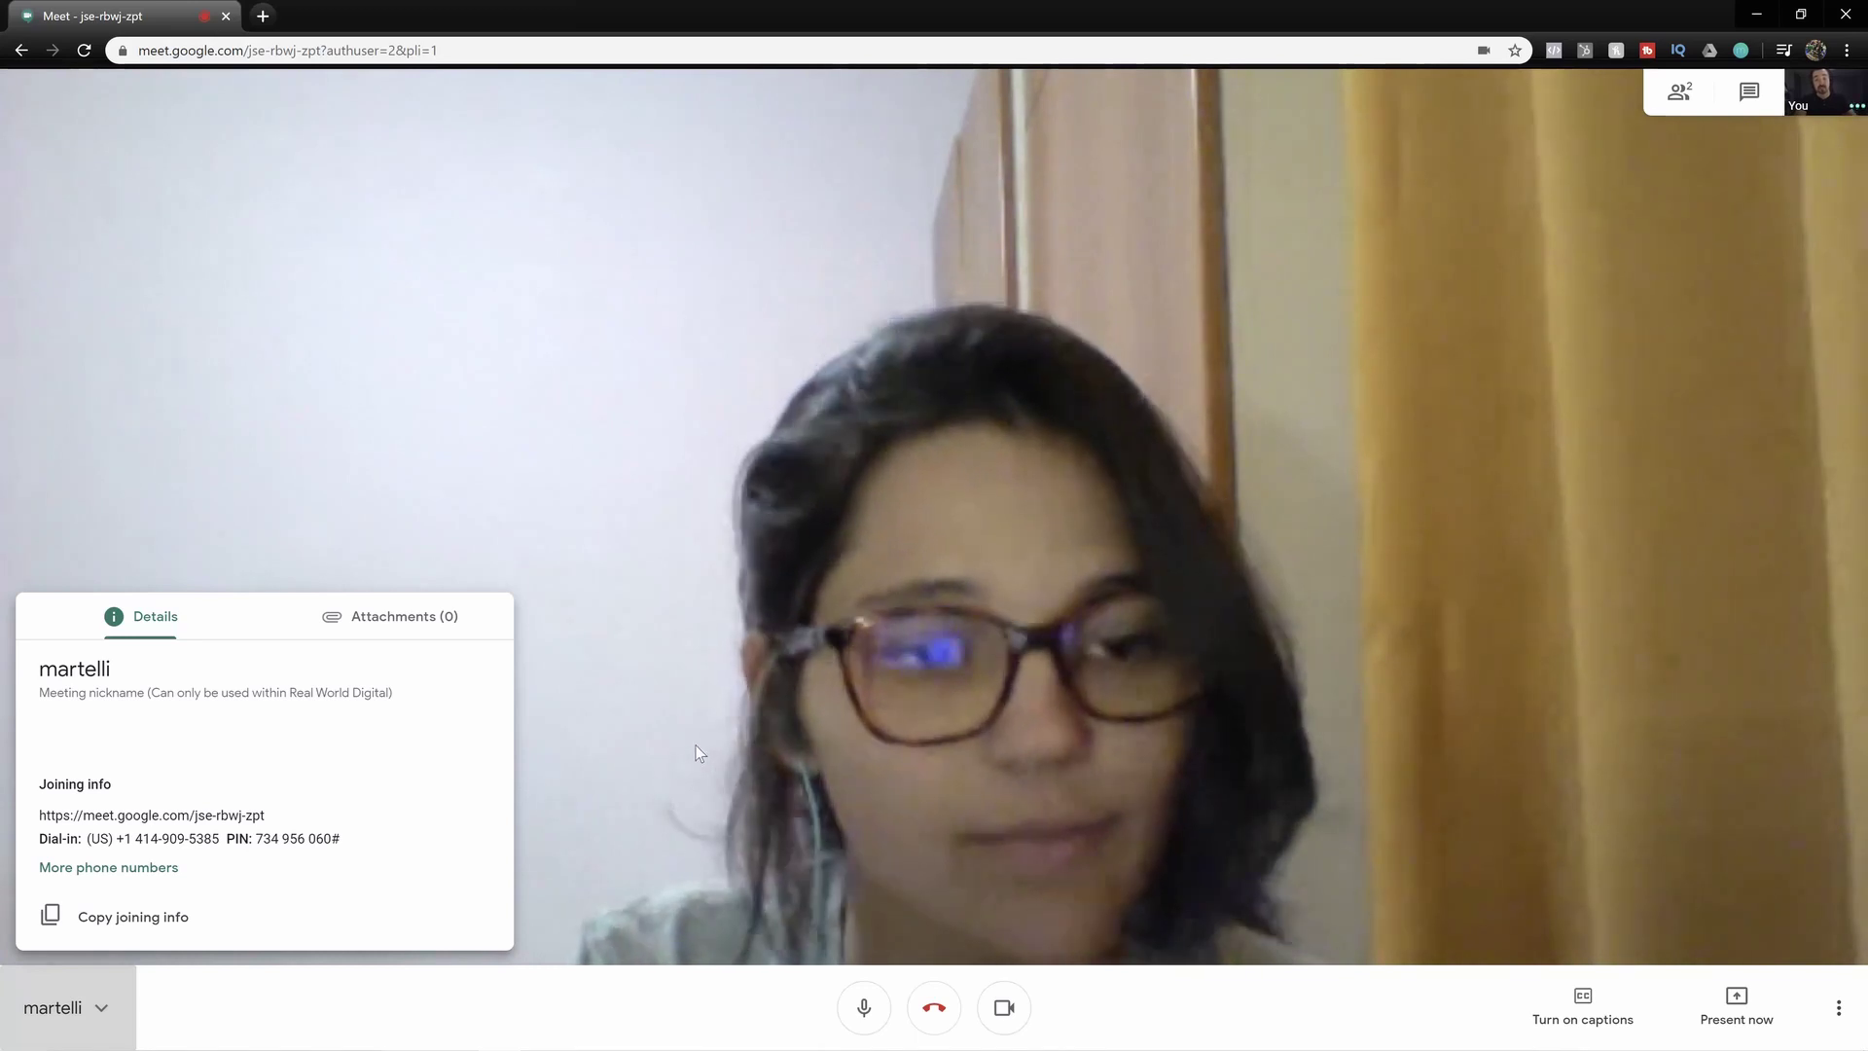
{"action": "left_click", "coordinate": [934, 936]}
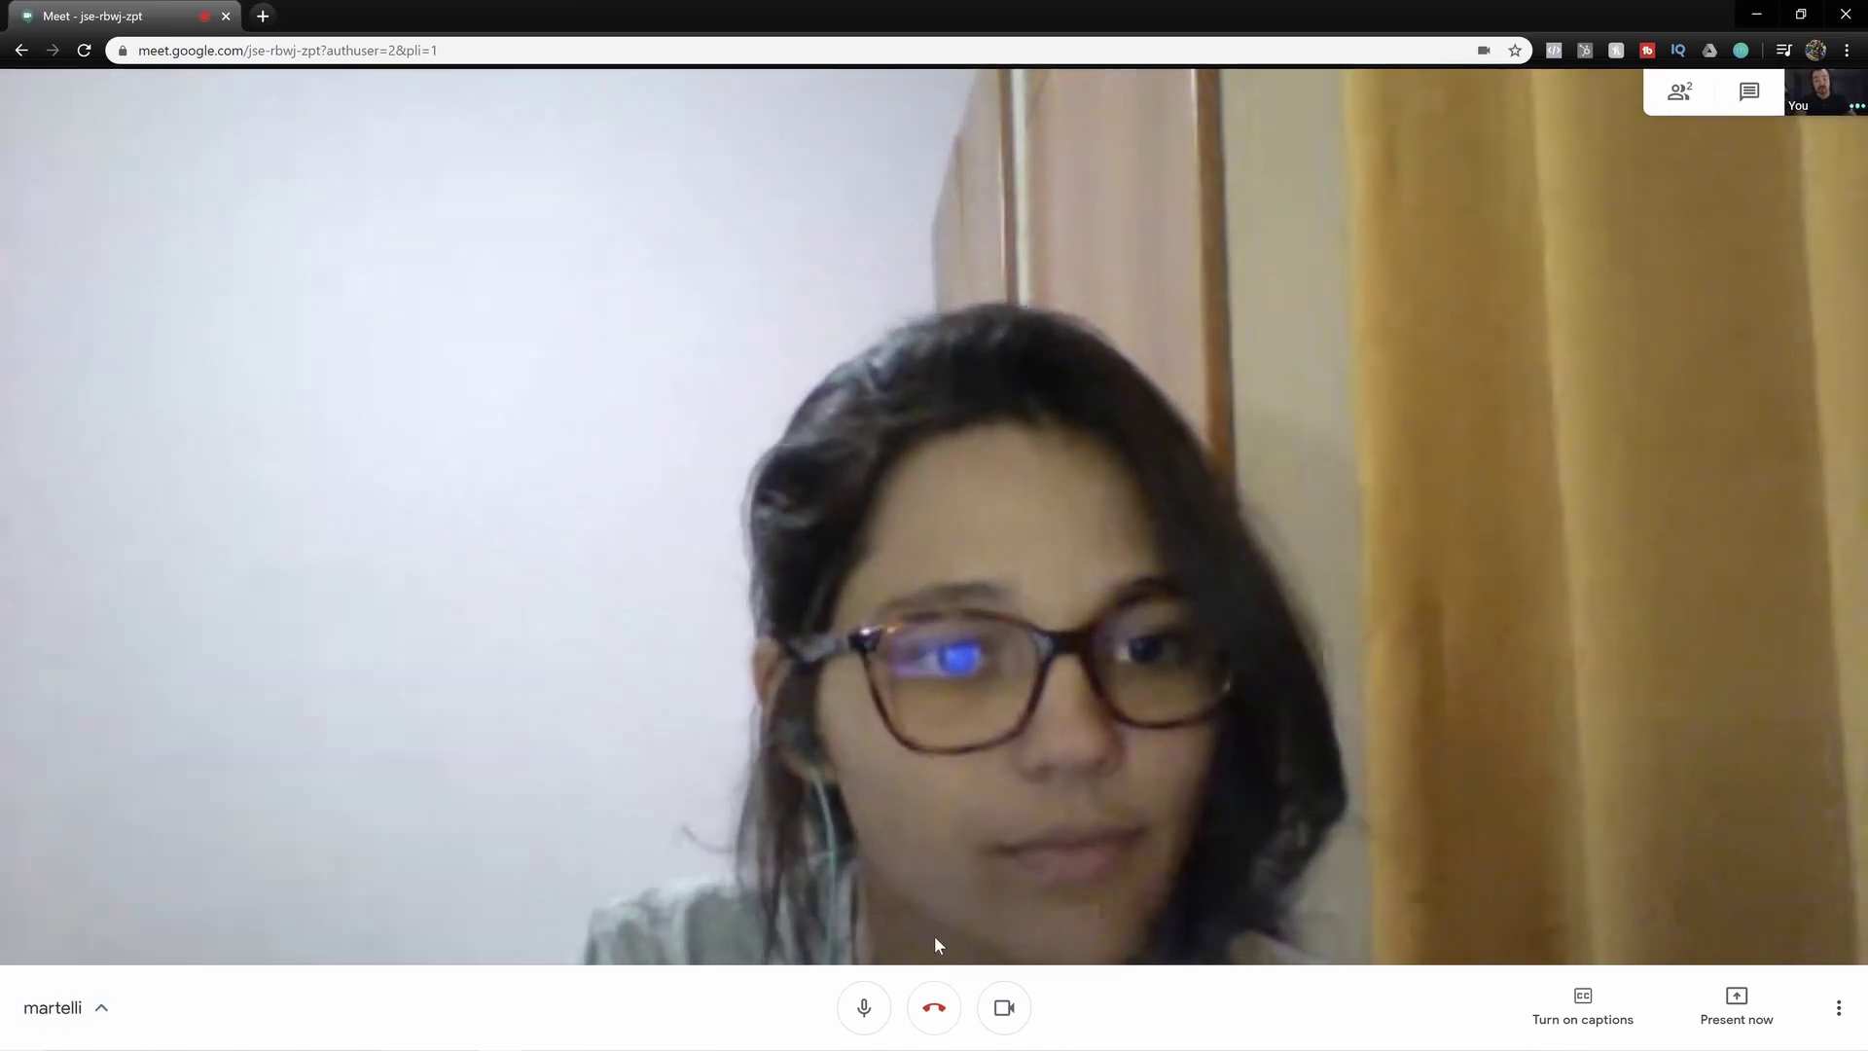
{"action": "left_click", "coordinate": [1578, 1005]}
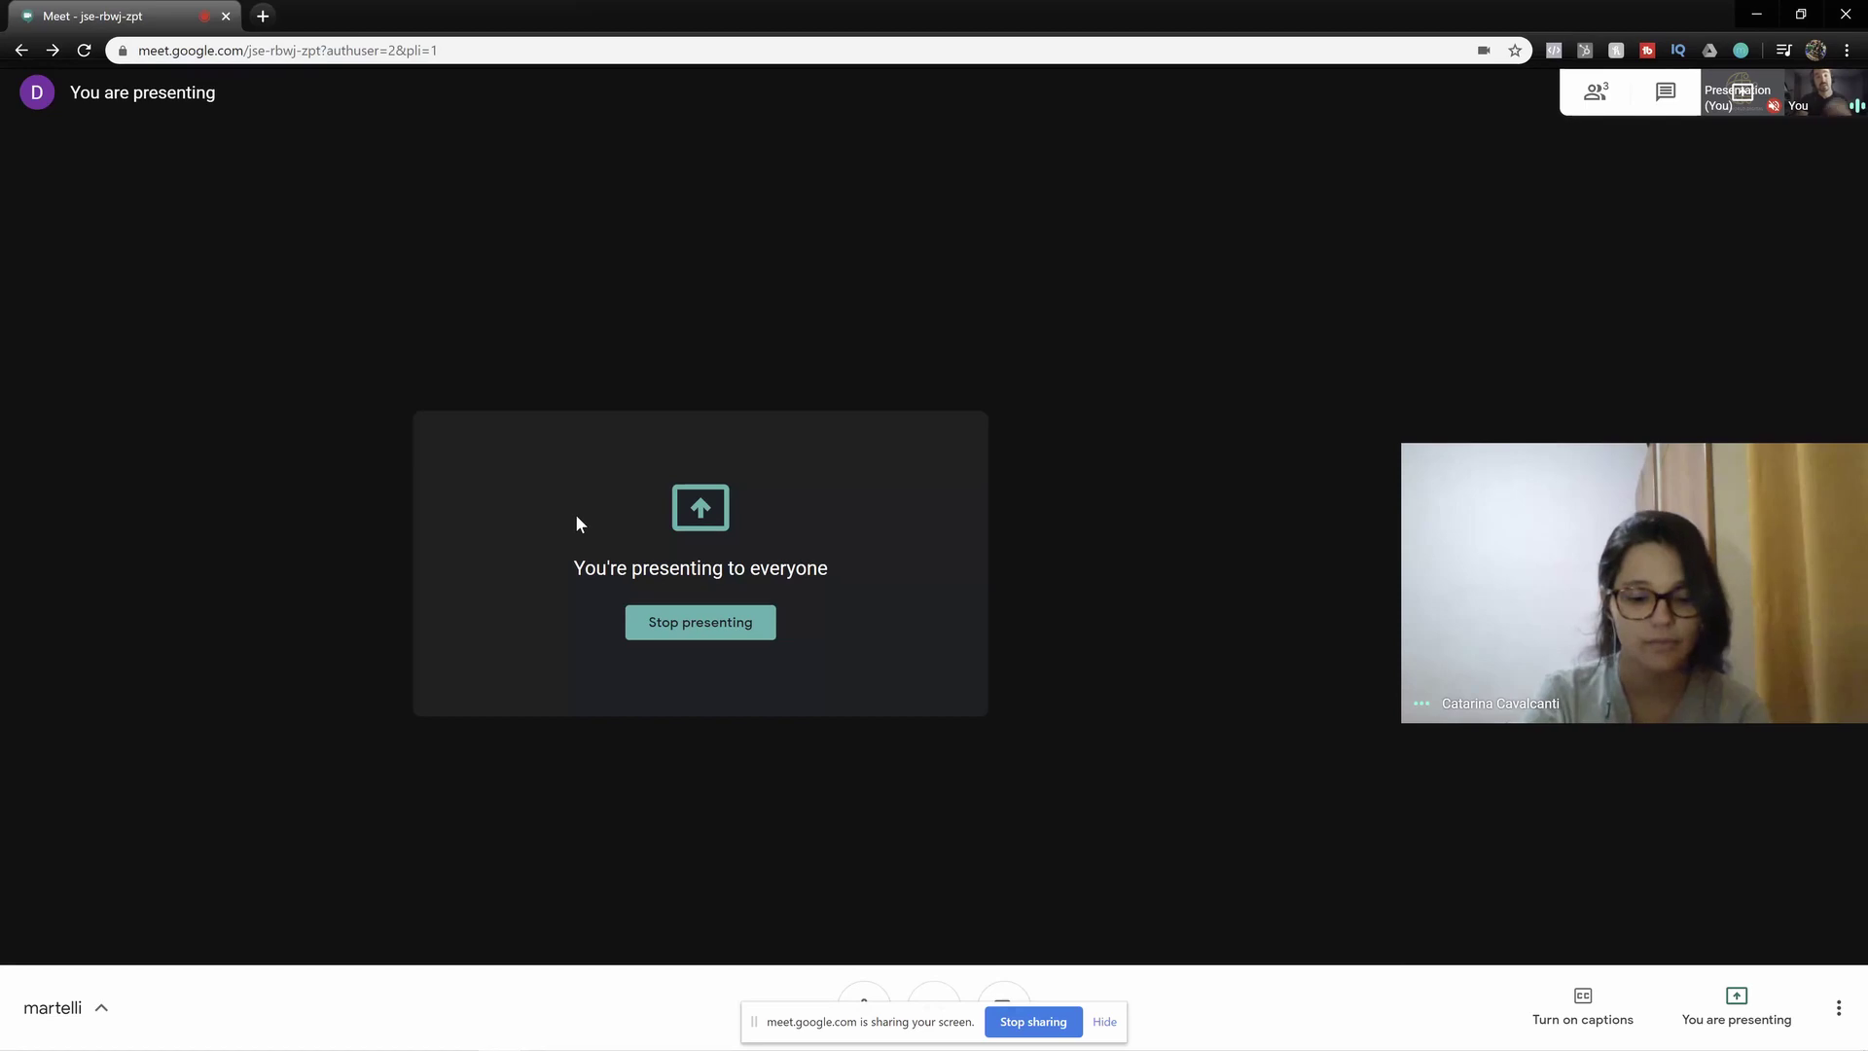
- In the Test Document, colour SUBSCRIBE!!!!!! red, add an empty line, and return to Meet
{"action": "key", "text": "alt+Tab"}
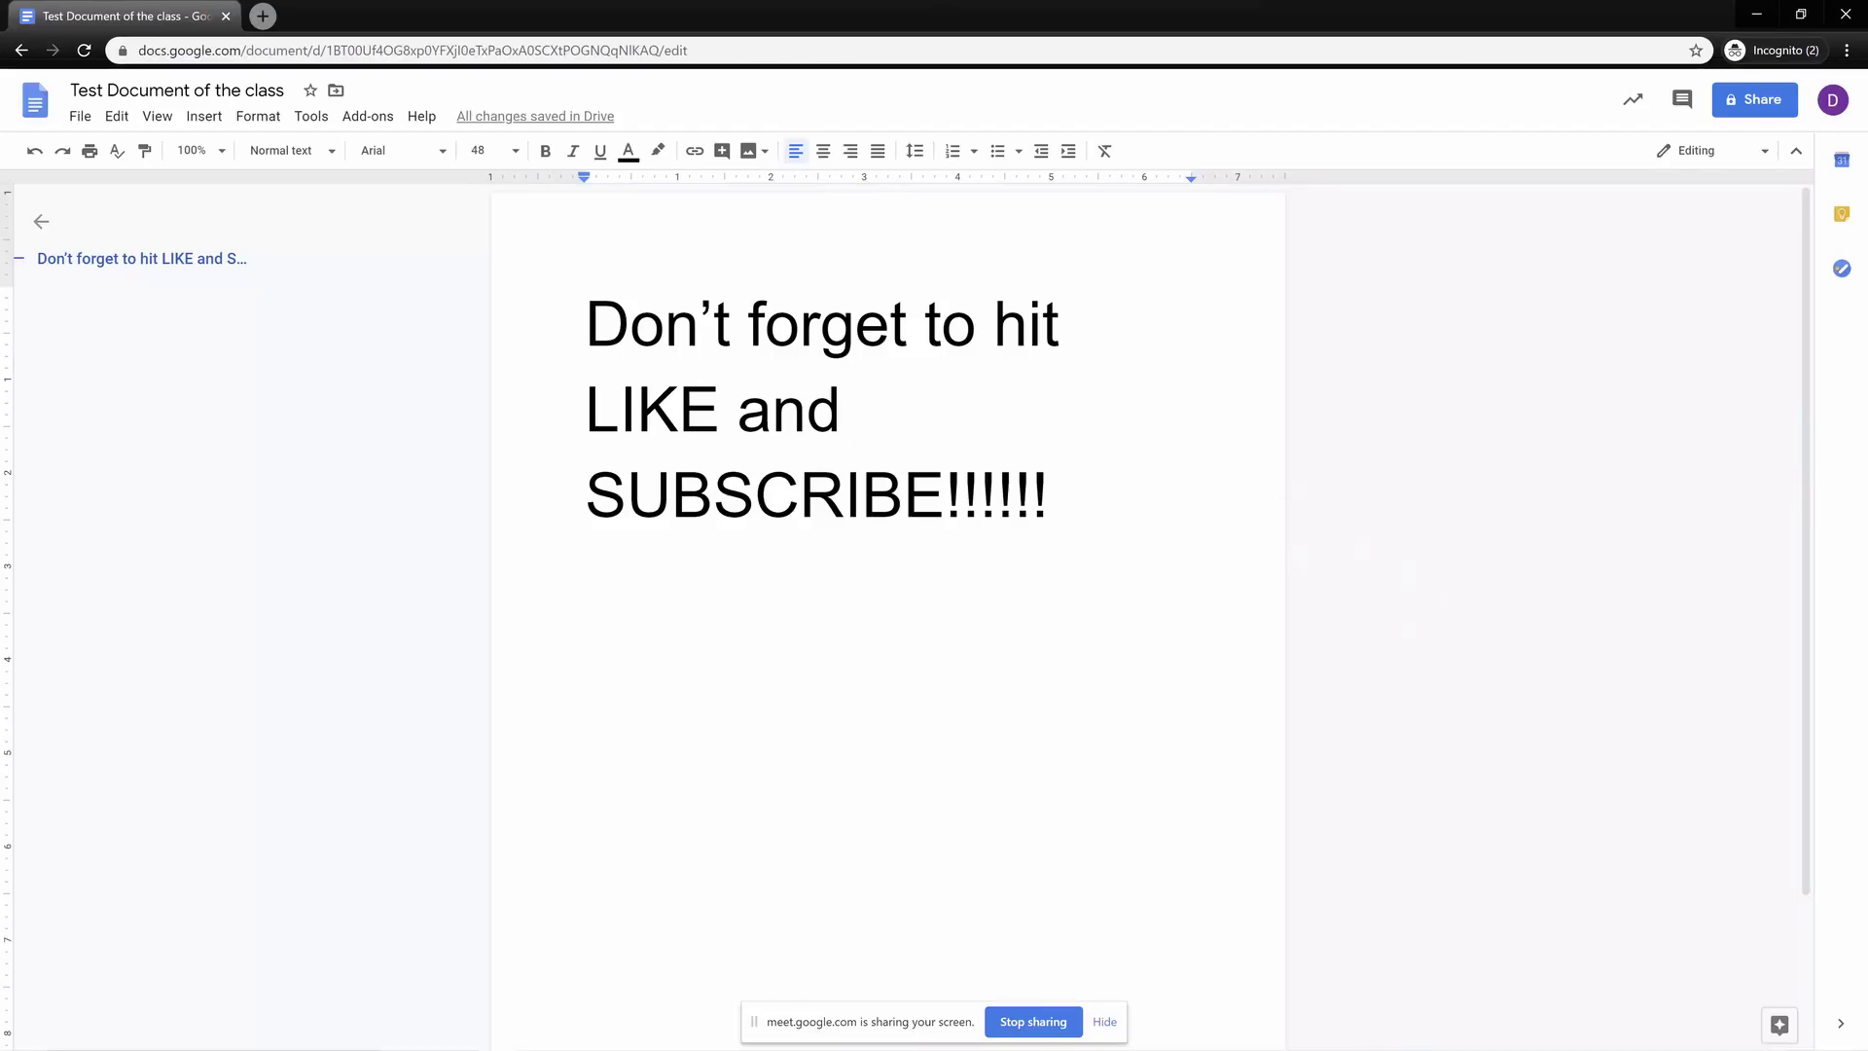
{"action": "left_click_drag", "start_coordinate": [586, 326], "coordinate": [858, 414]}
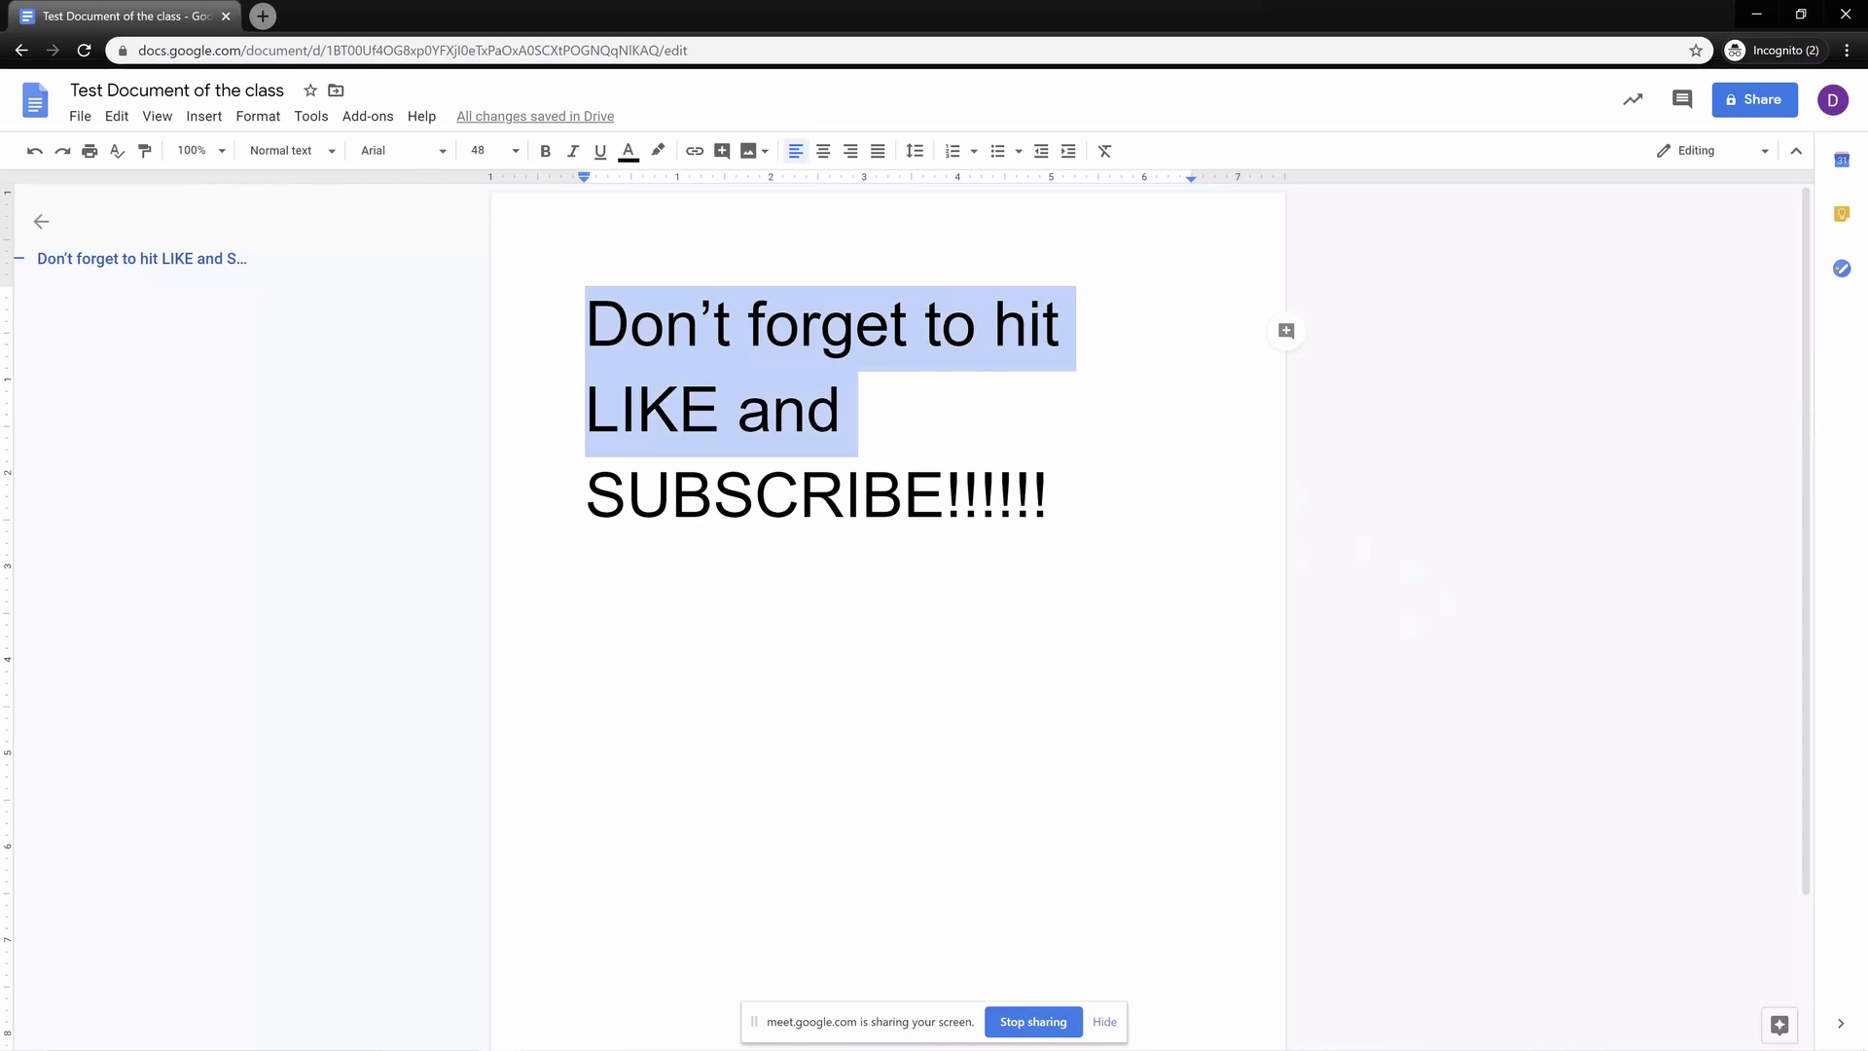
{"action": "left_click", "coordinate": [721, 409]}
{"action": "left_click_drag", "start_coordinate": [1048, 496], "coordinate": [586, 496]}
{"action": "left_click", "coordinate": [627, 154]}
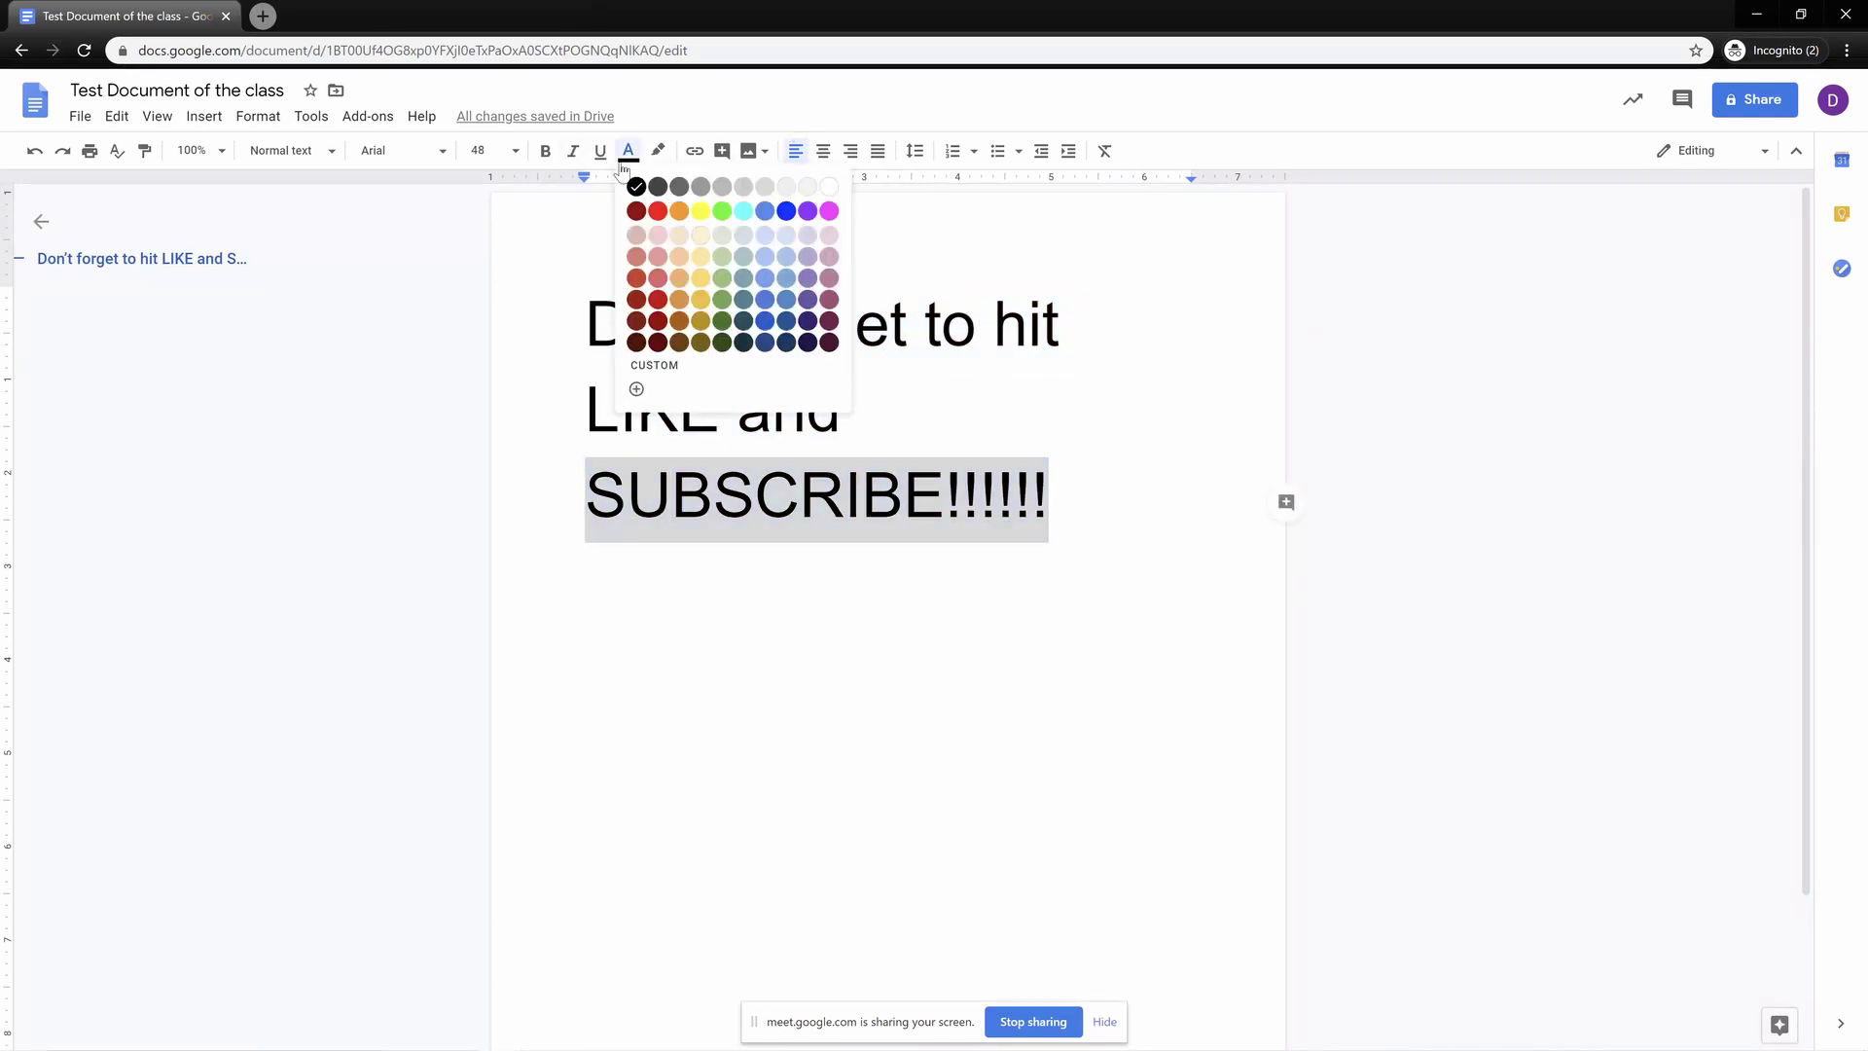
{"action": "left_click", "coordinate": [659, 212]}
{"action": "key", "text": "Right"}
{"action": "key", "text": "Return"}
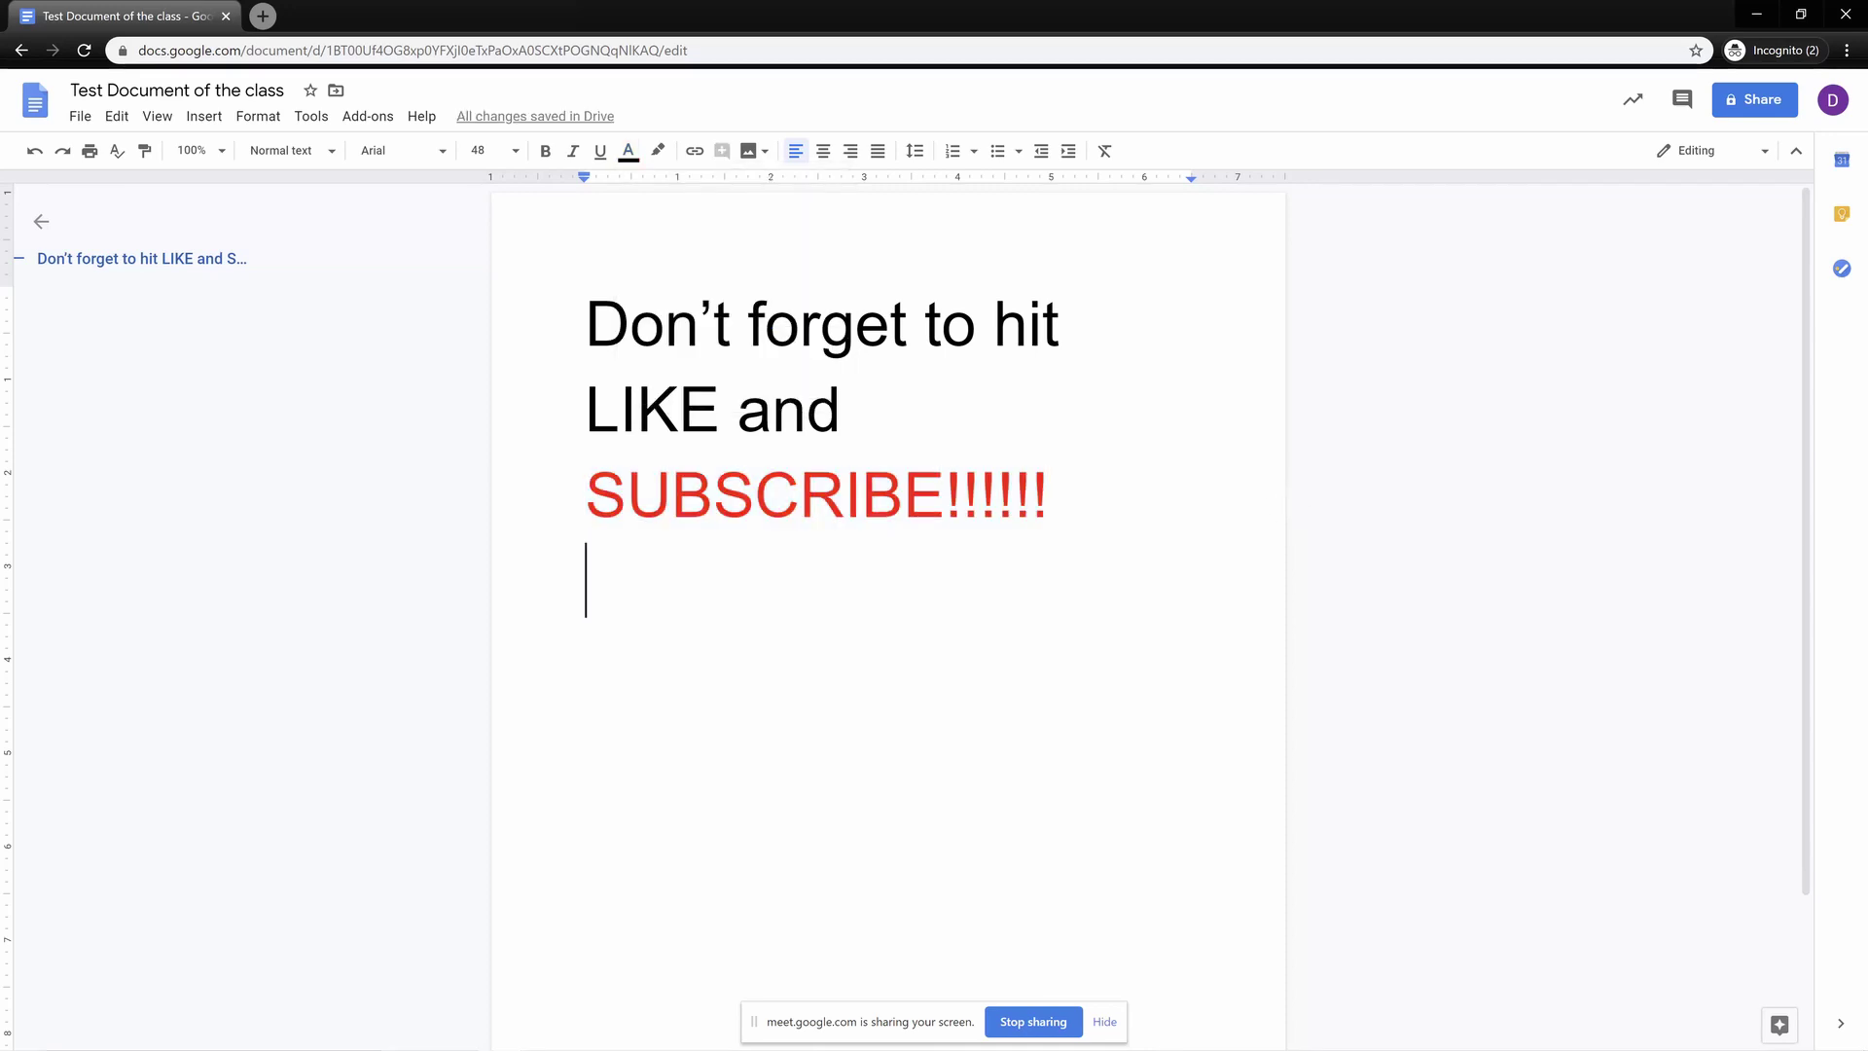
{"action": "key", "text": "alt+Tab"}
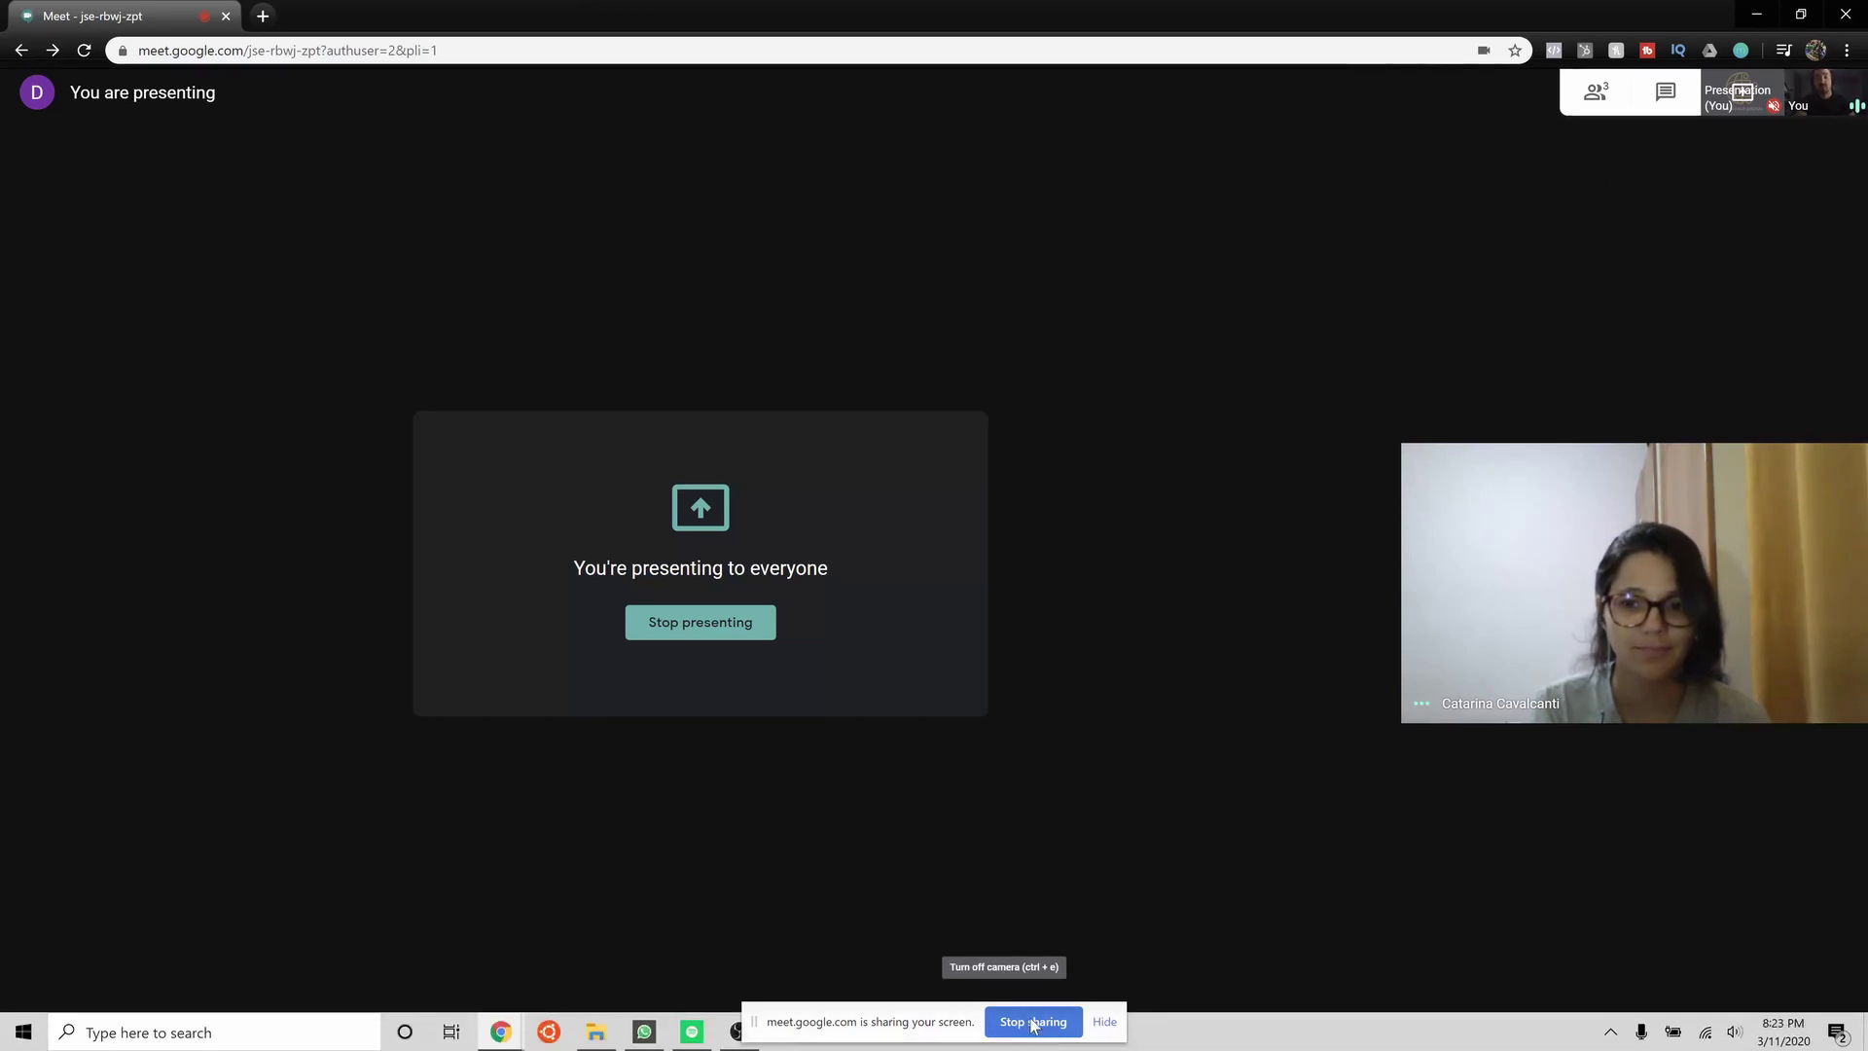
- Stop sharing the screen and reveal the other participant's options in the People panel
{"action": "left_click", "coordinate": [1033, 1022]}
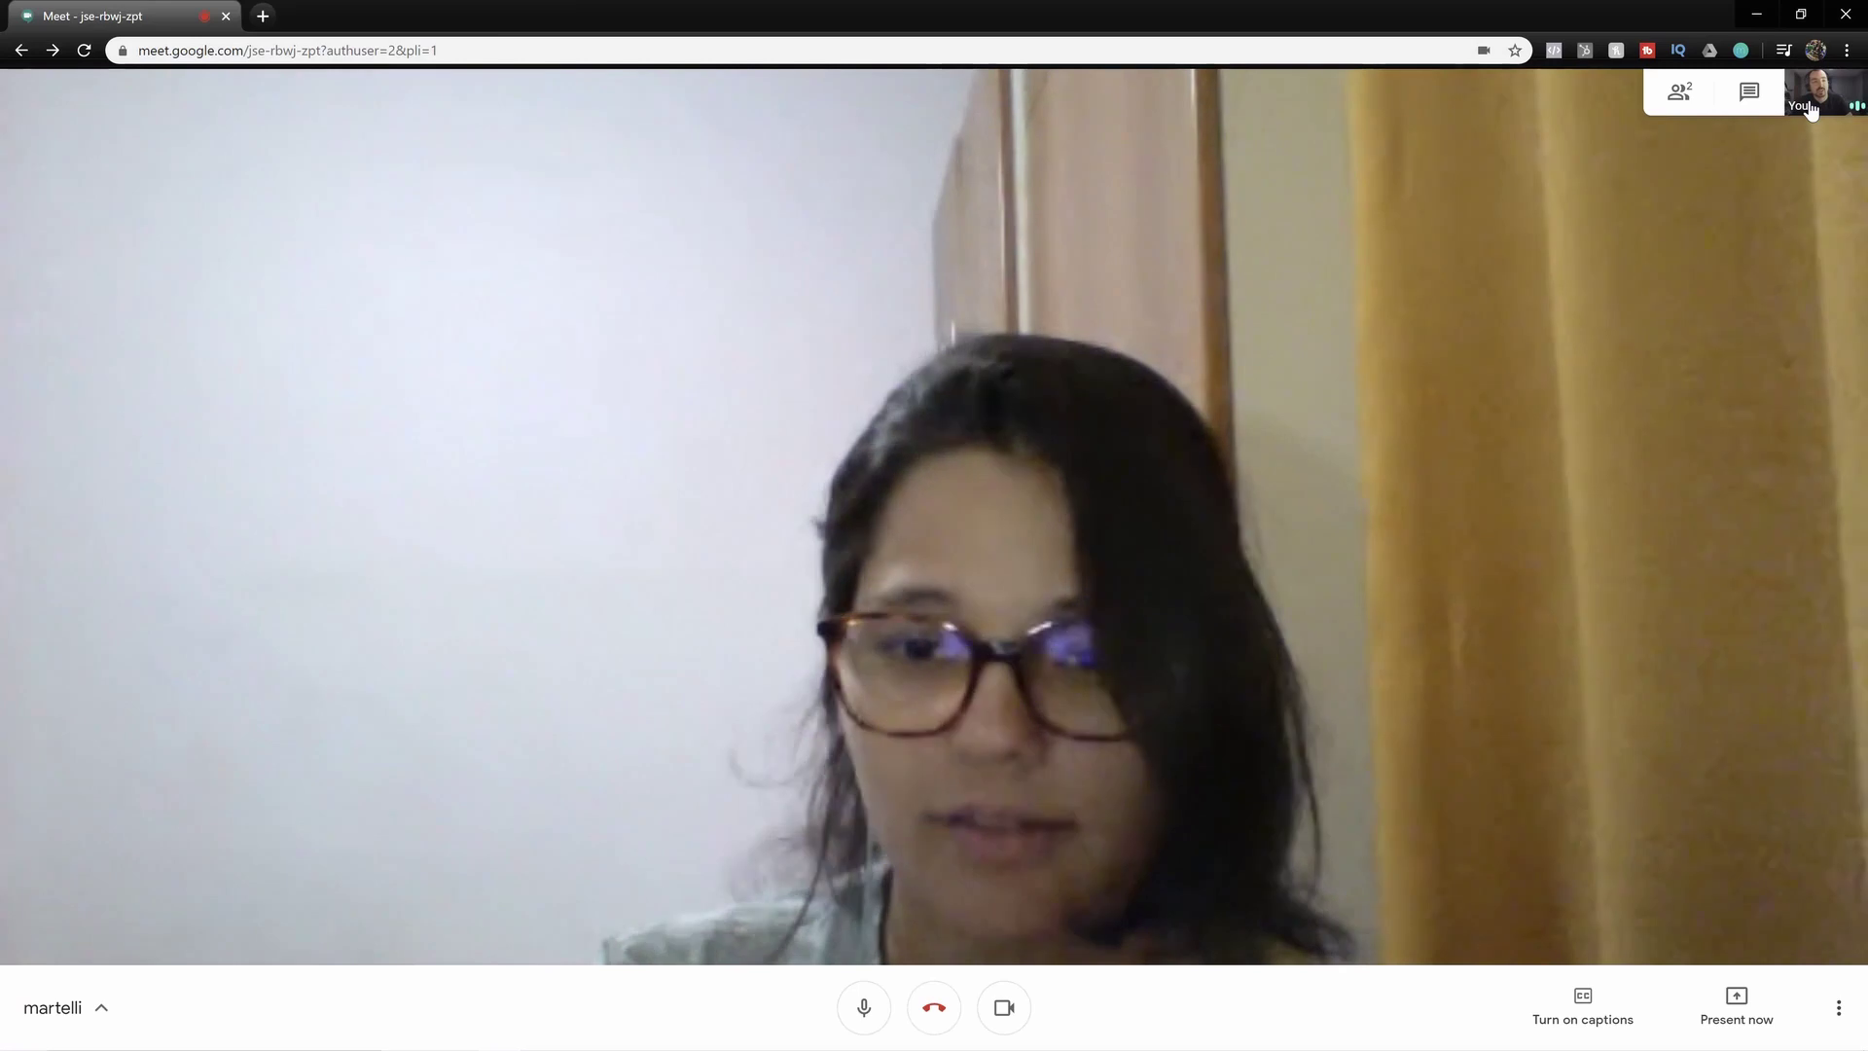
{"action": "left_click", "coordinate": [1683, 92]}
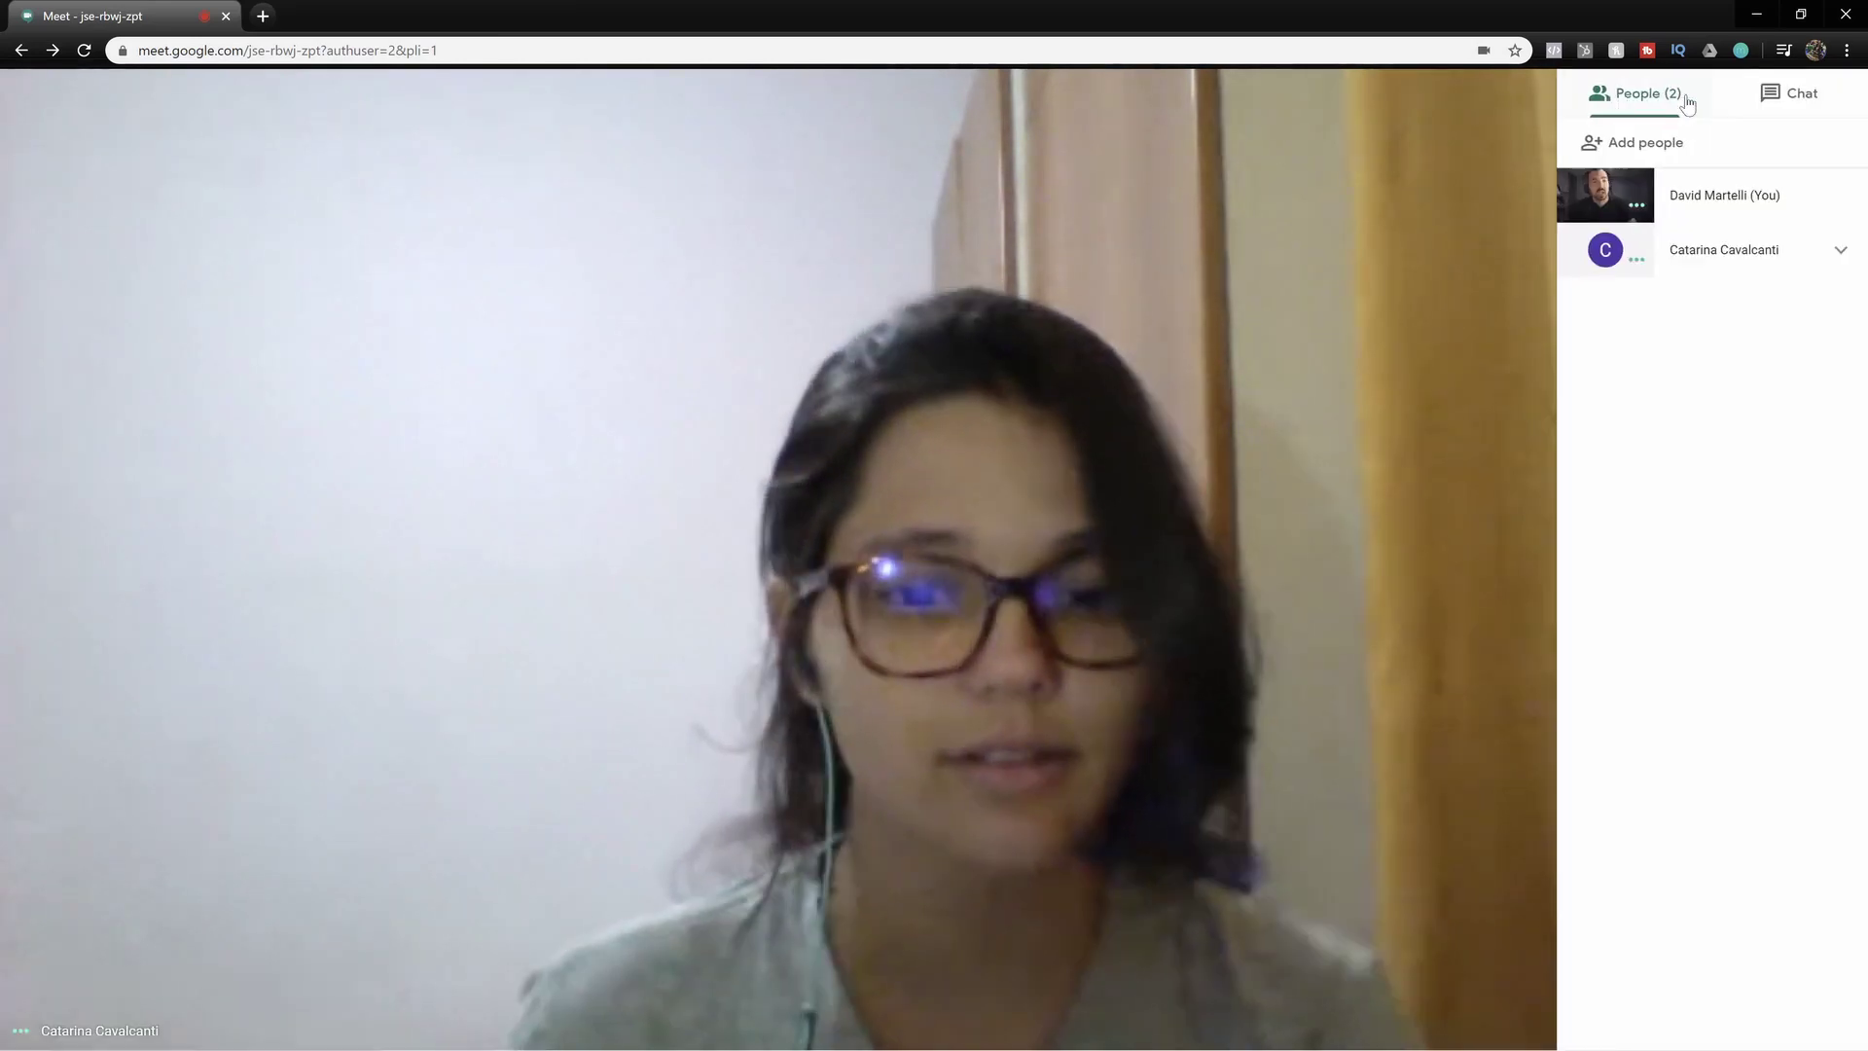
{"action": "left_click", "coordinate": [1842, 251]}
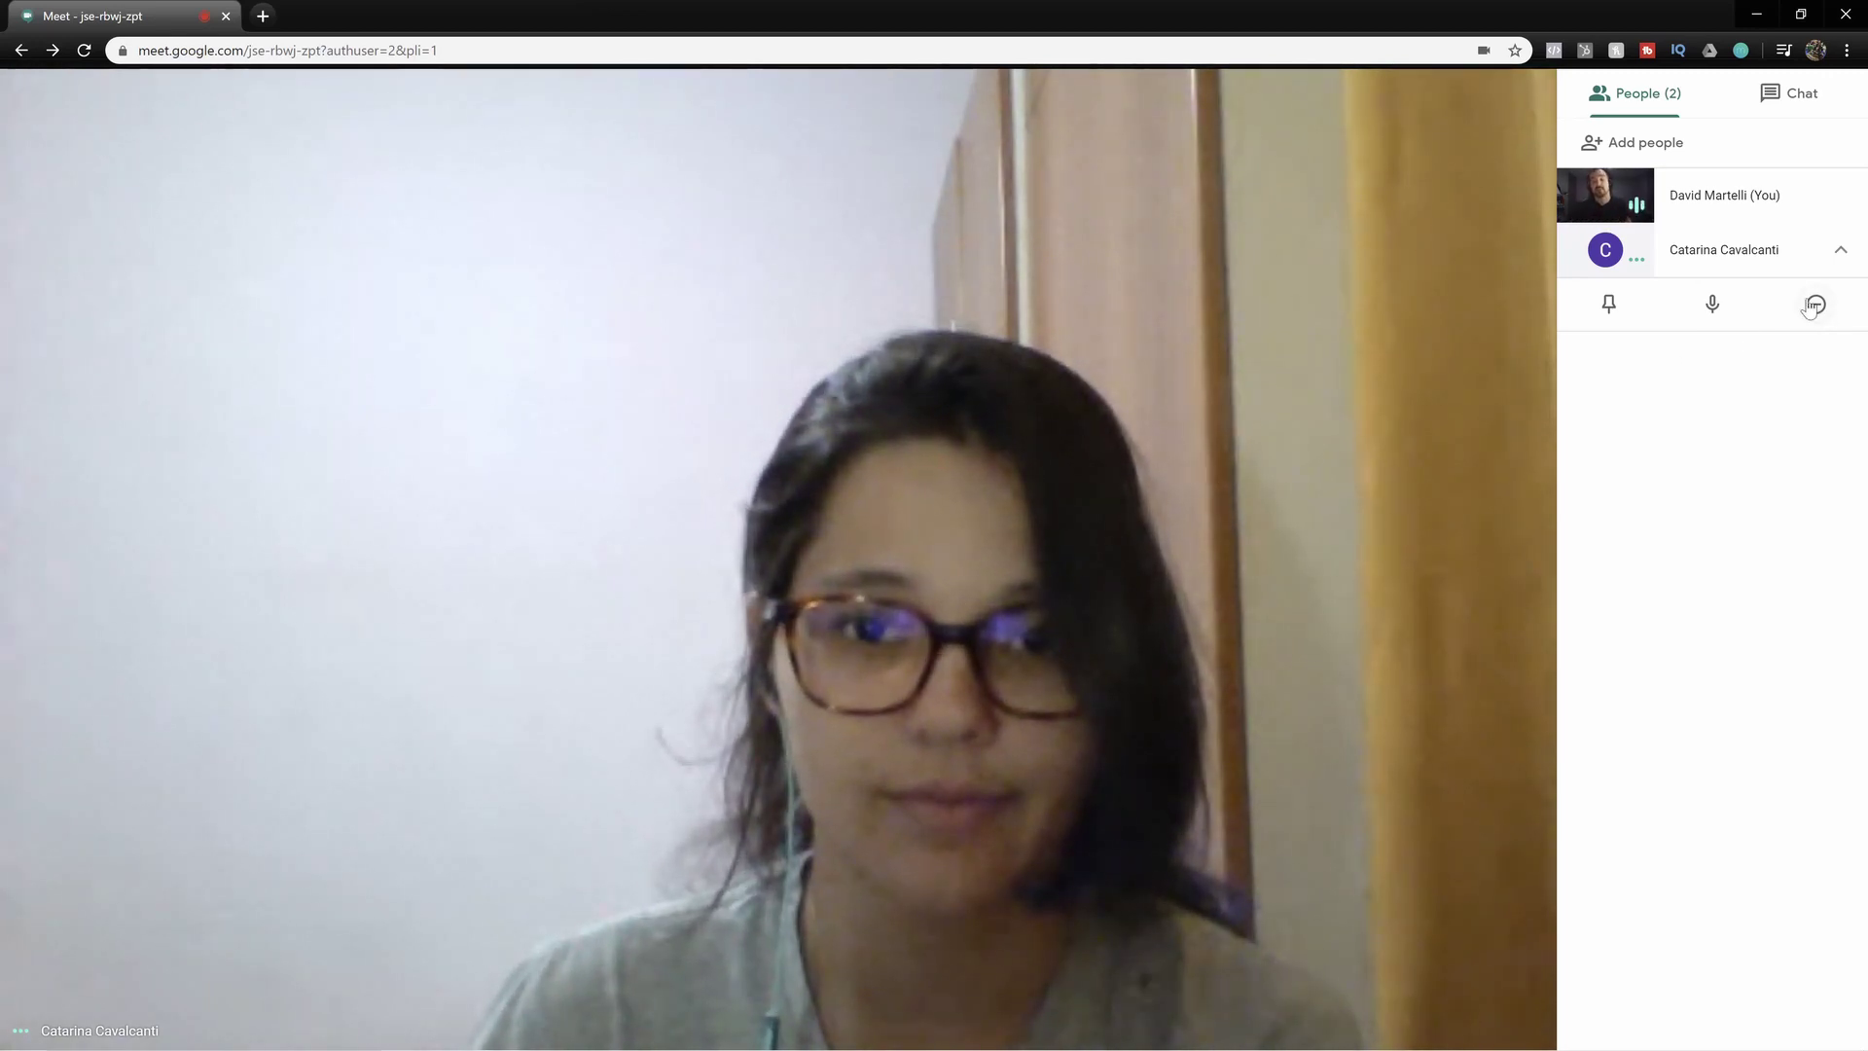
- Close People, switch the microphone off and on, then the camera off and on
{"action": "left_click", "coordinate": [1130, 512]}
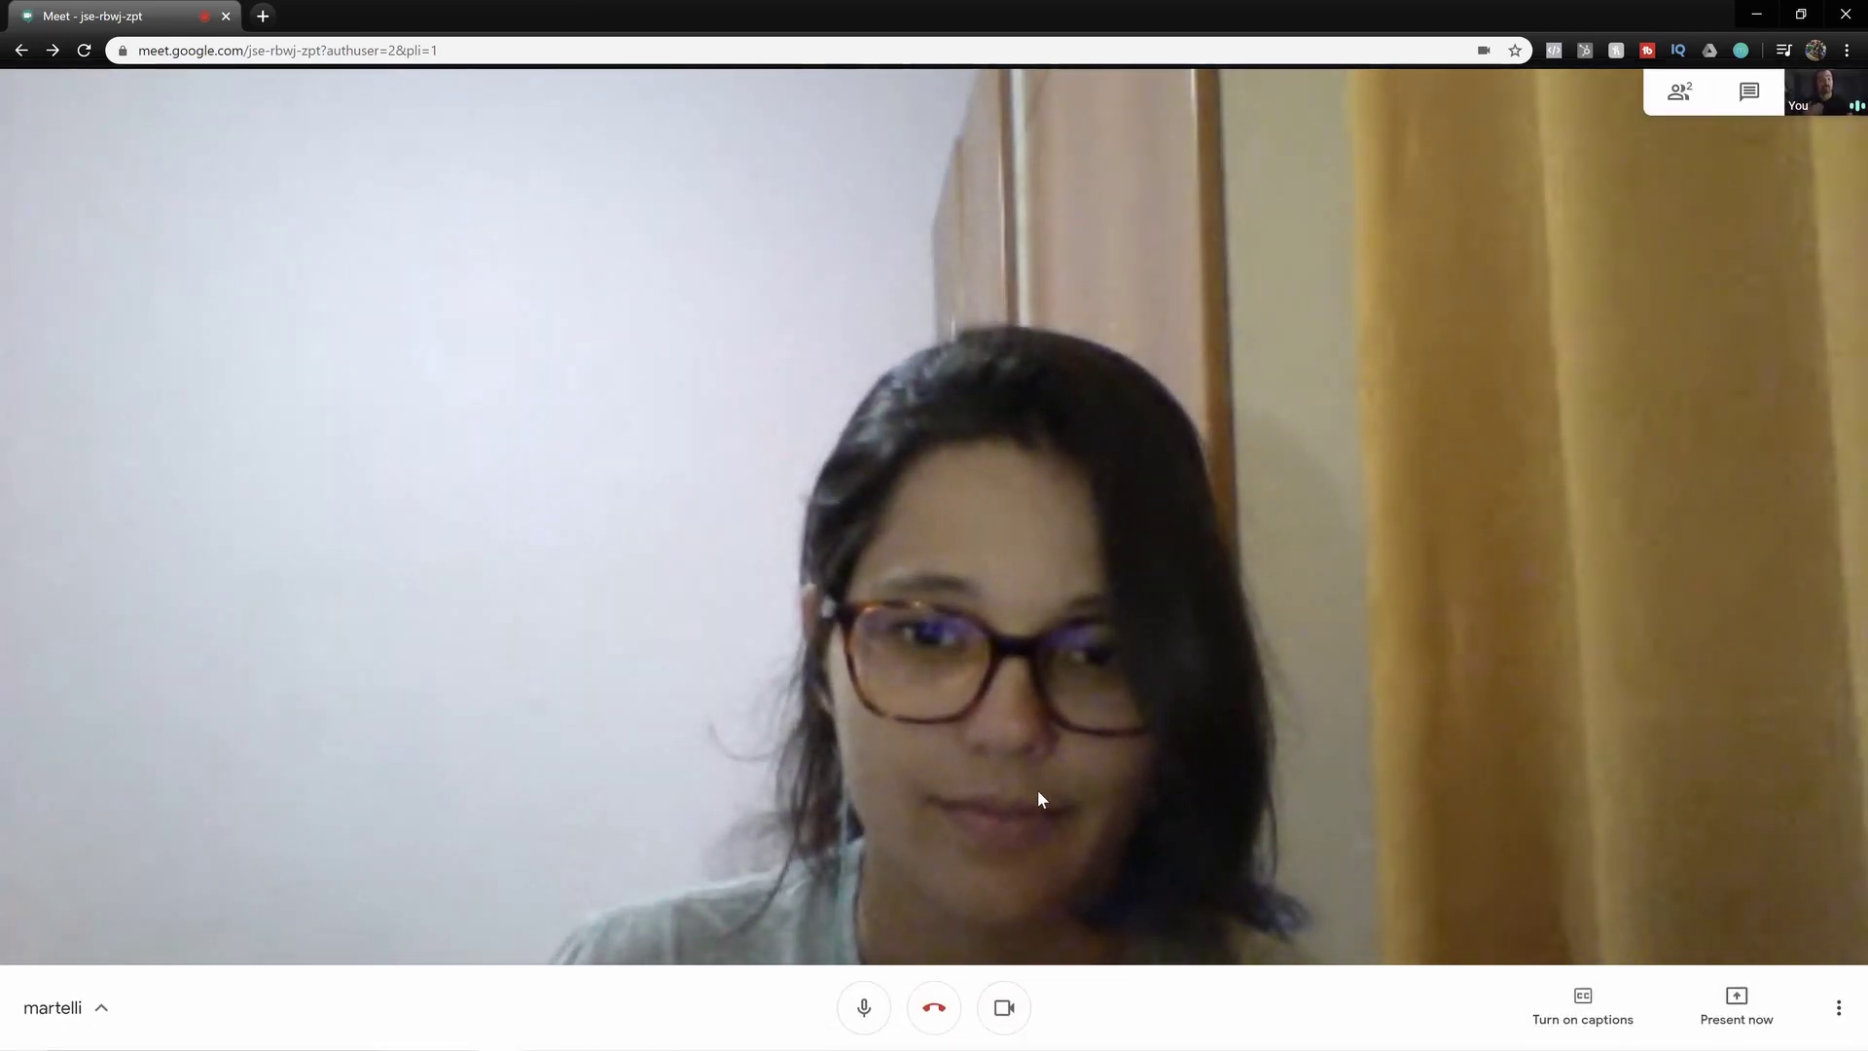
{"action": "left_click", "coordinate": [862, 1012]}
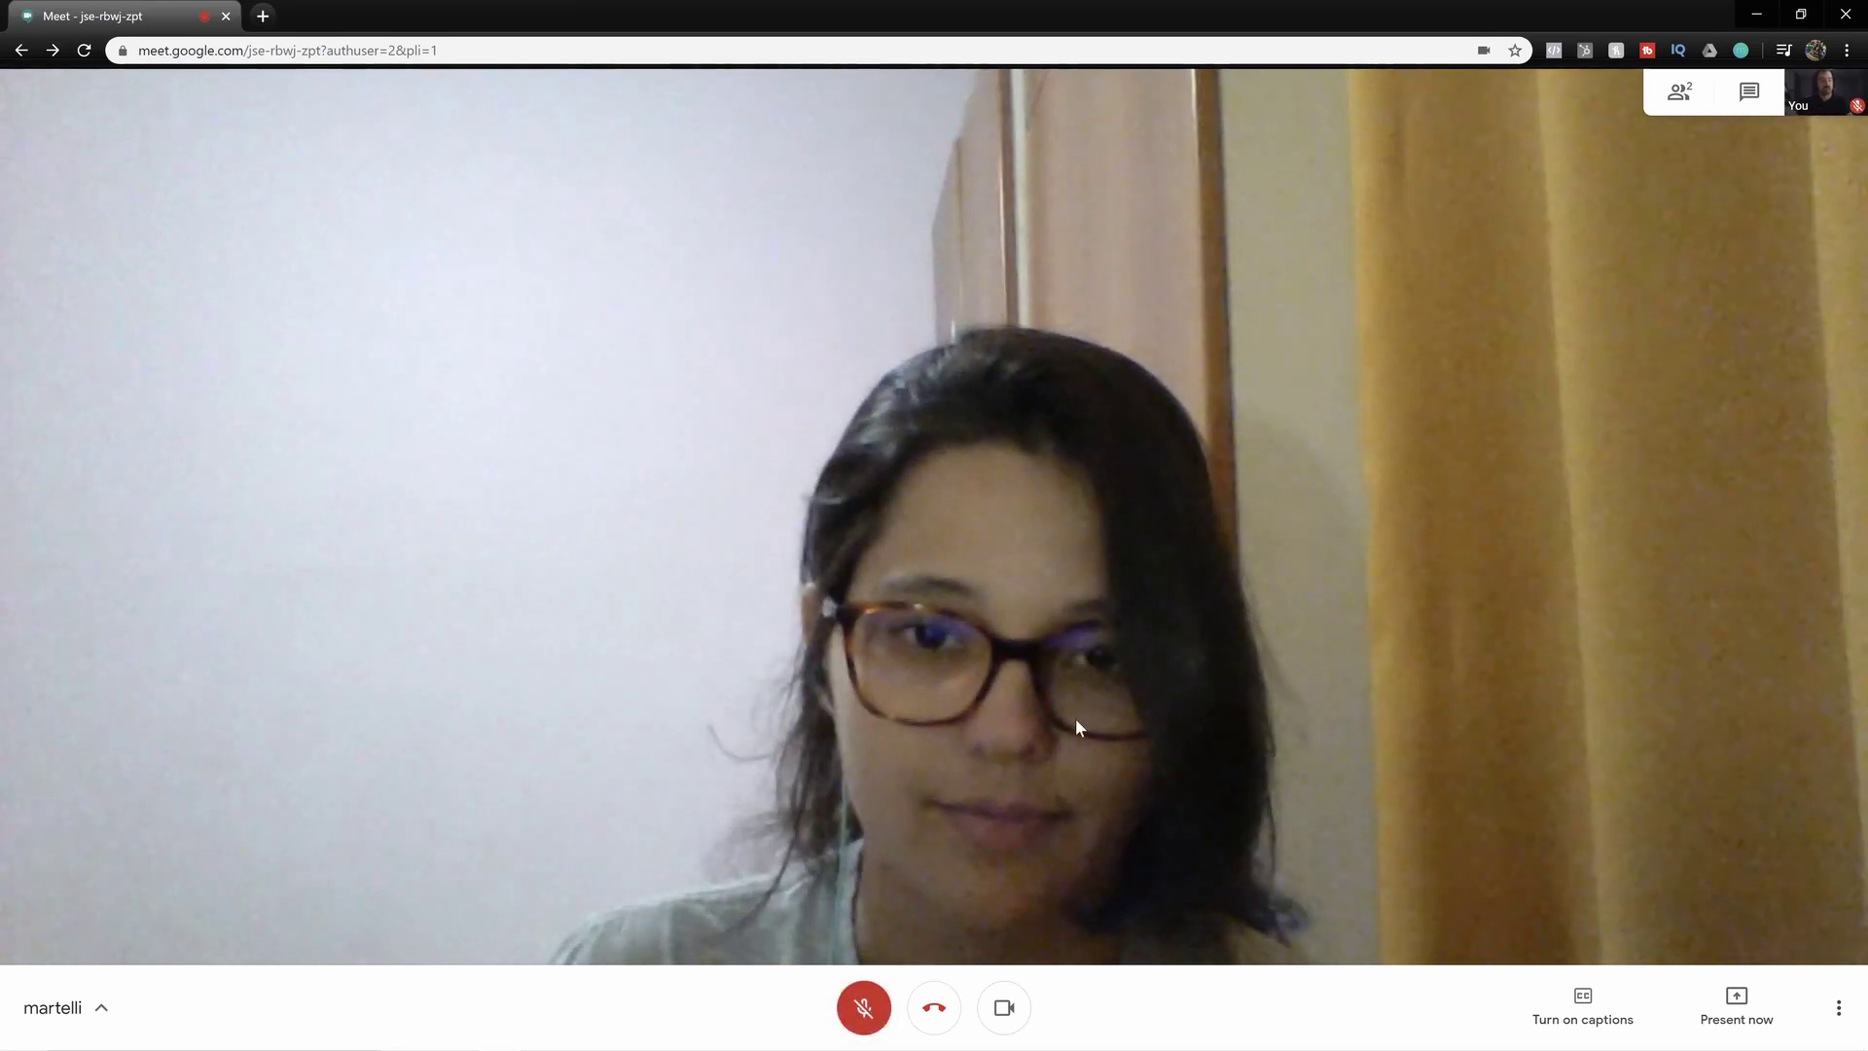
{"action": "left_click", "coordinate": [862, 1007]}
{"action": "left_click", "coordinate": [1012, 1010]}
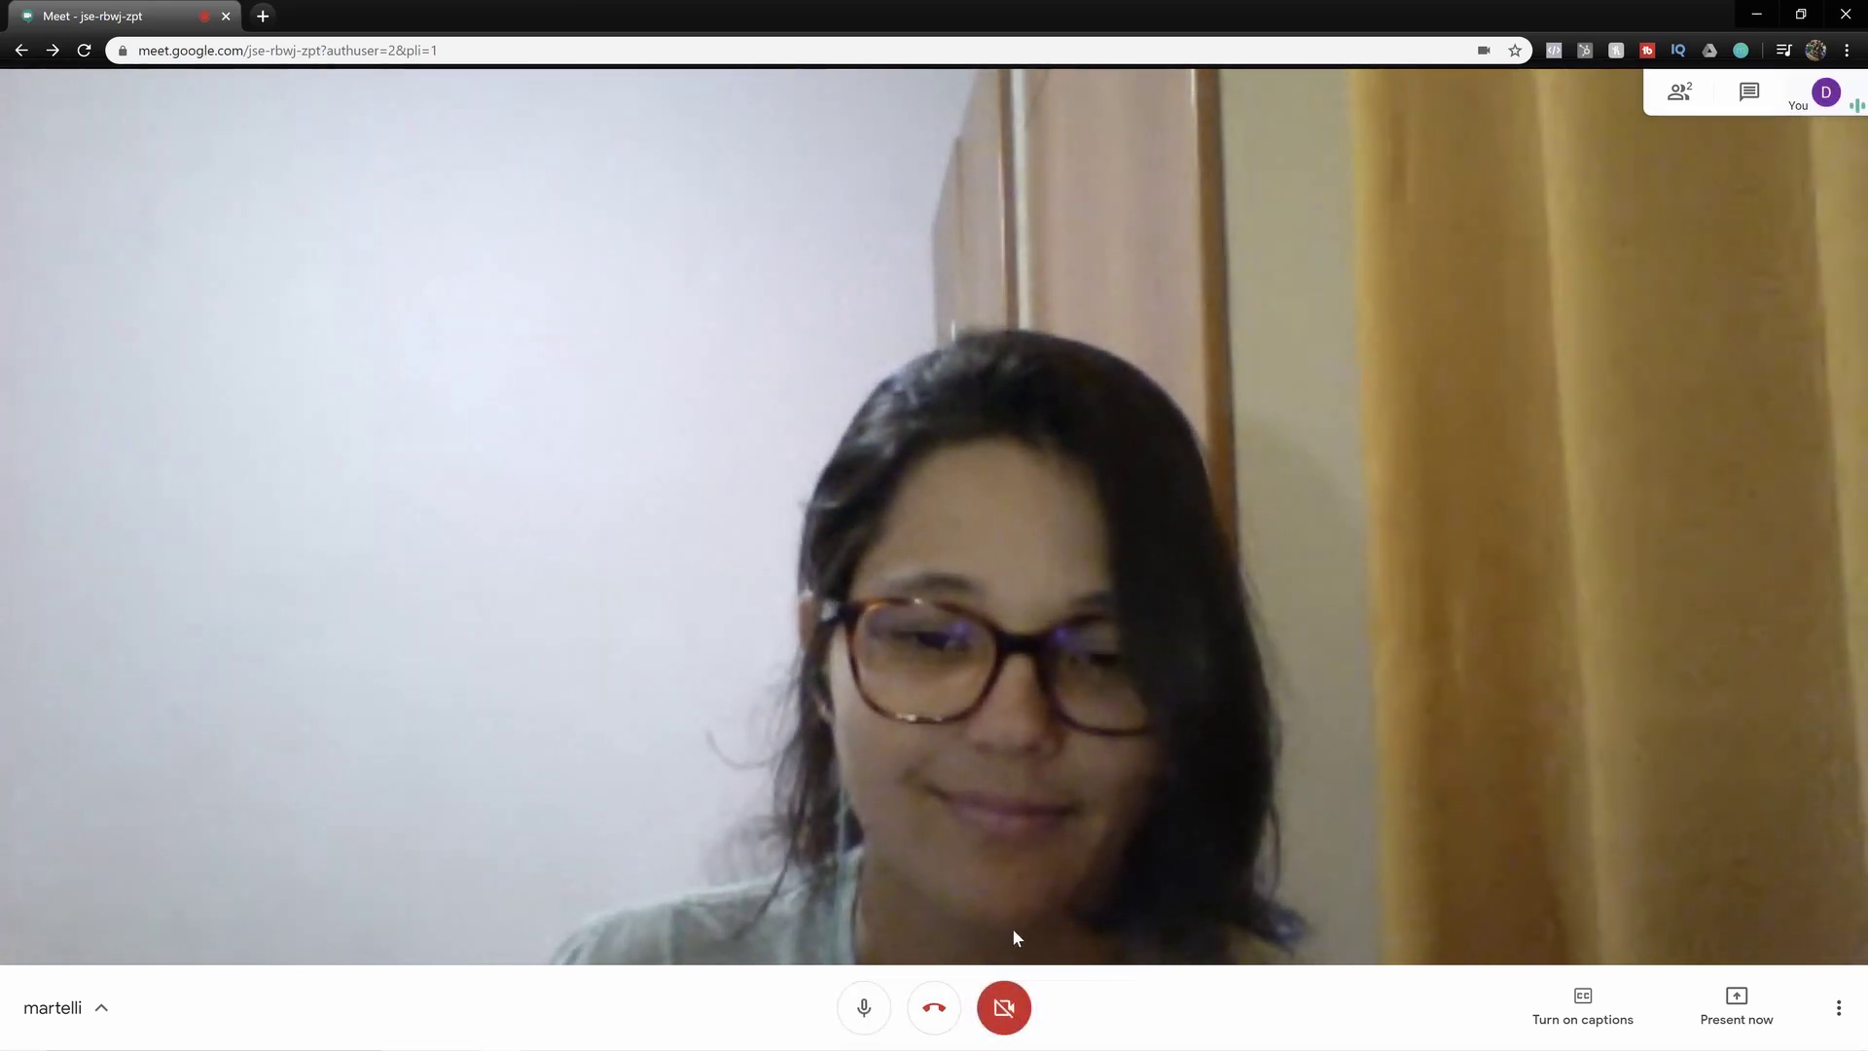
{"action": "left_click", "coordinate": [1007, 1010]}
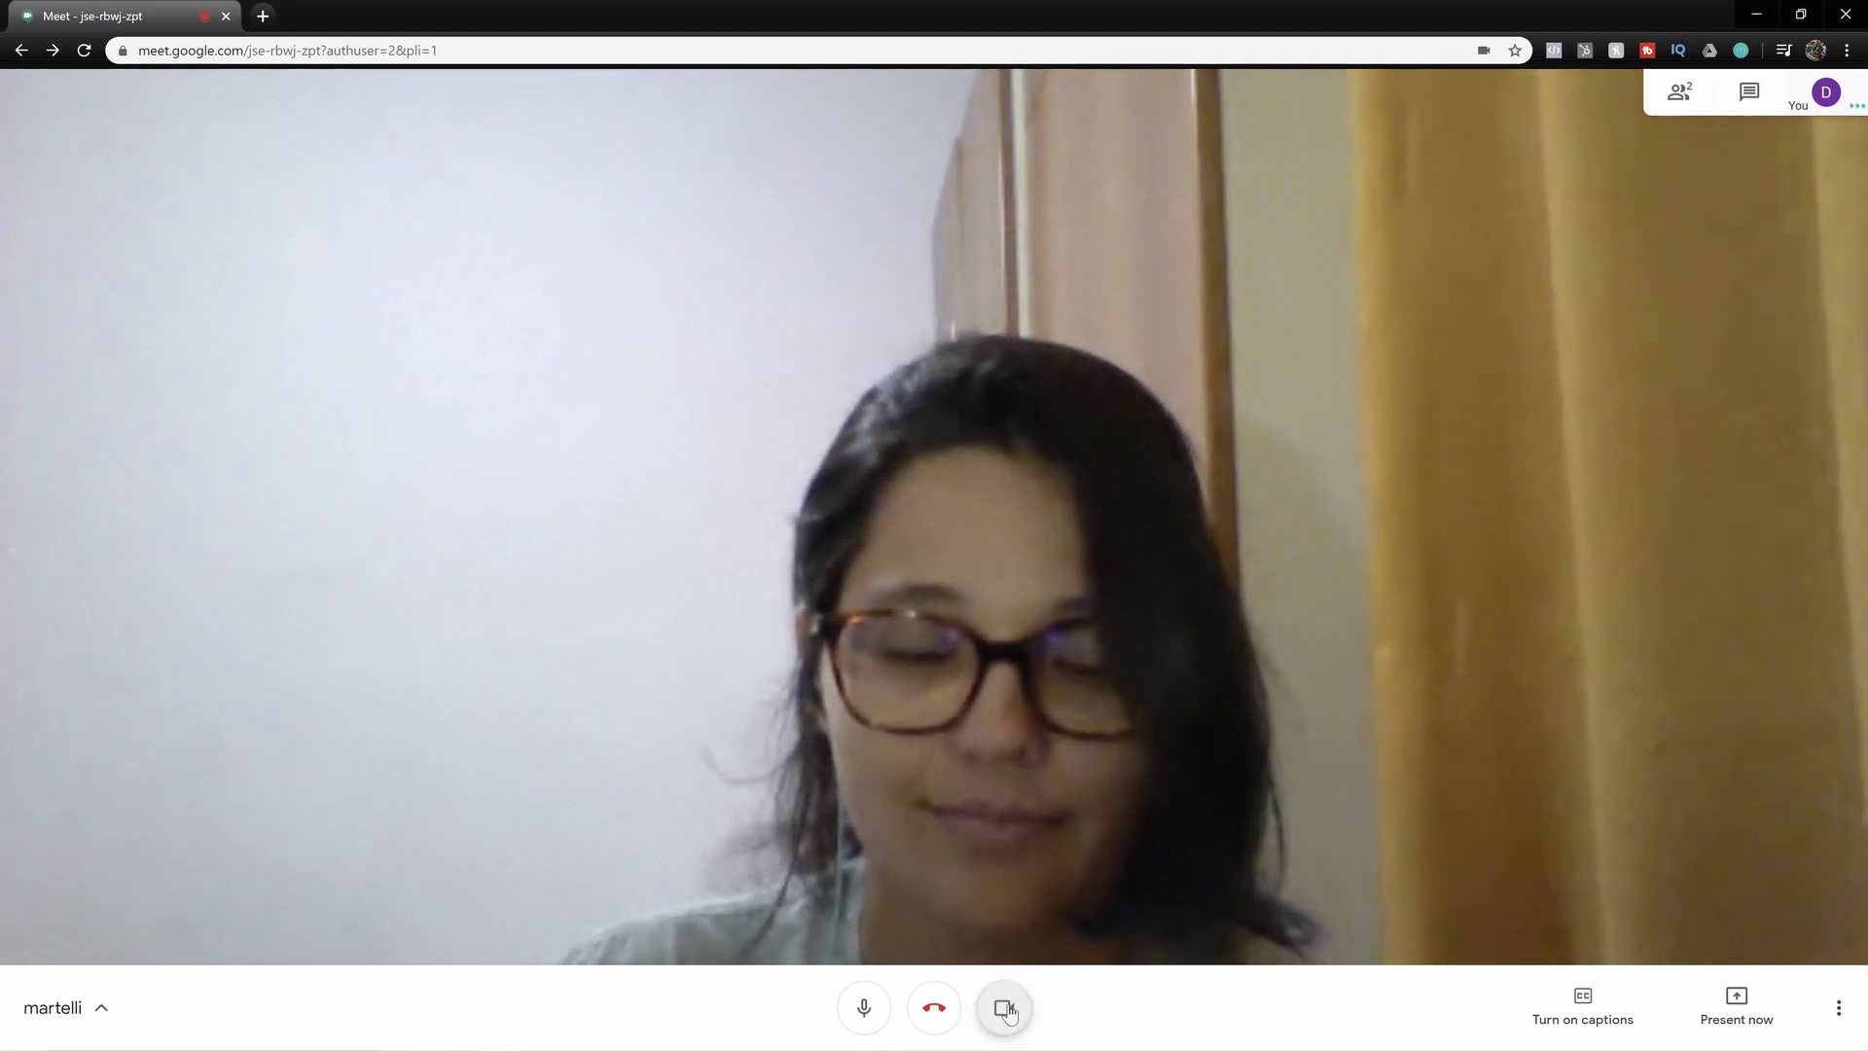